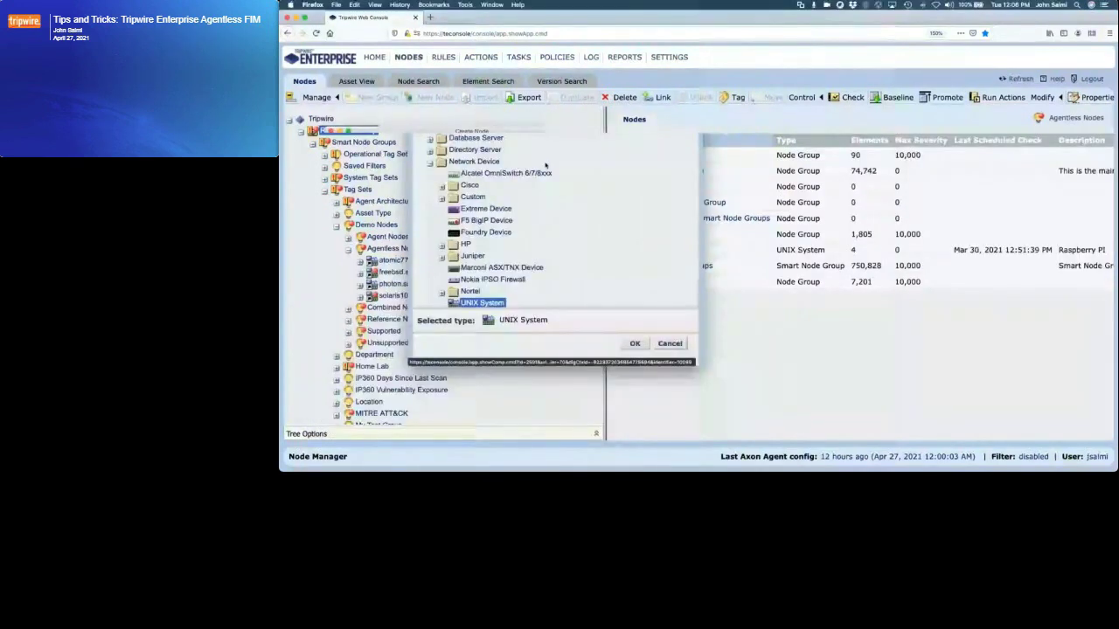
- Look through the node types available under Database Server and Directory Server
click(428, 140)
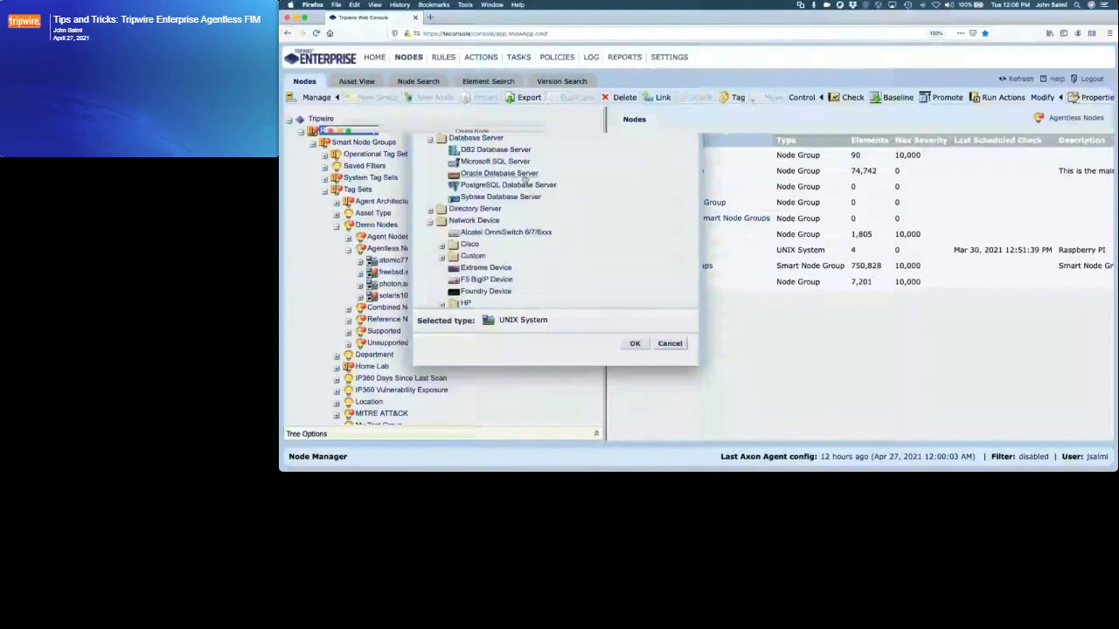
click(428, 140)
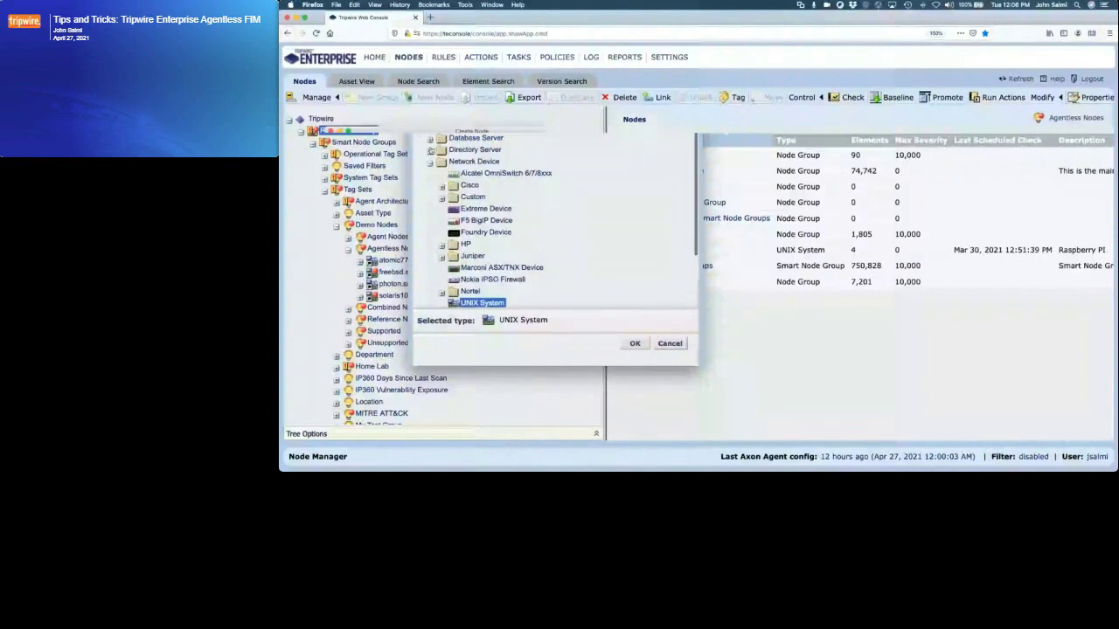
click(431, 150)
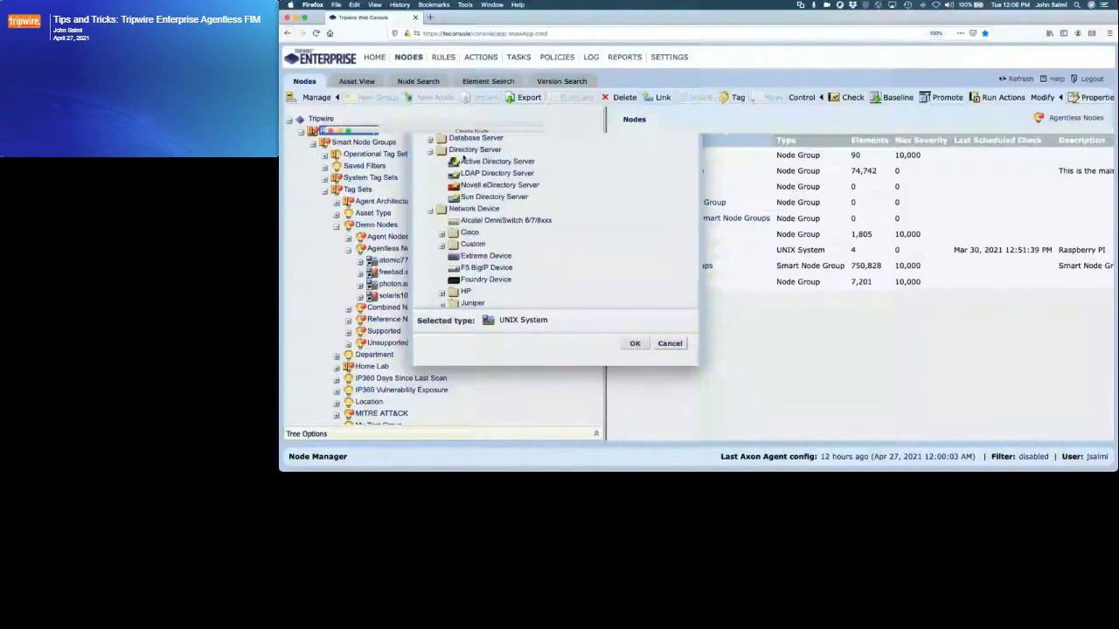
click(430, 151)
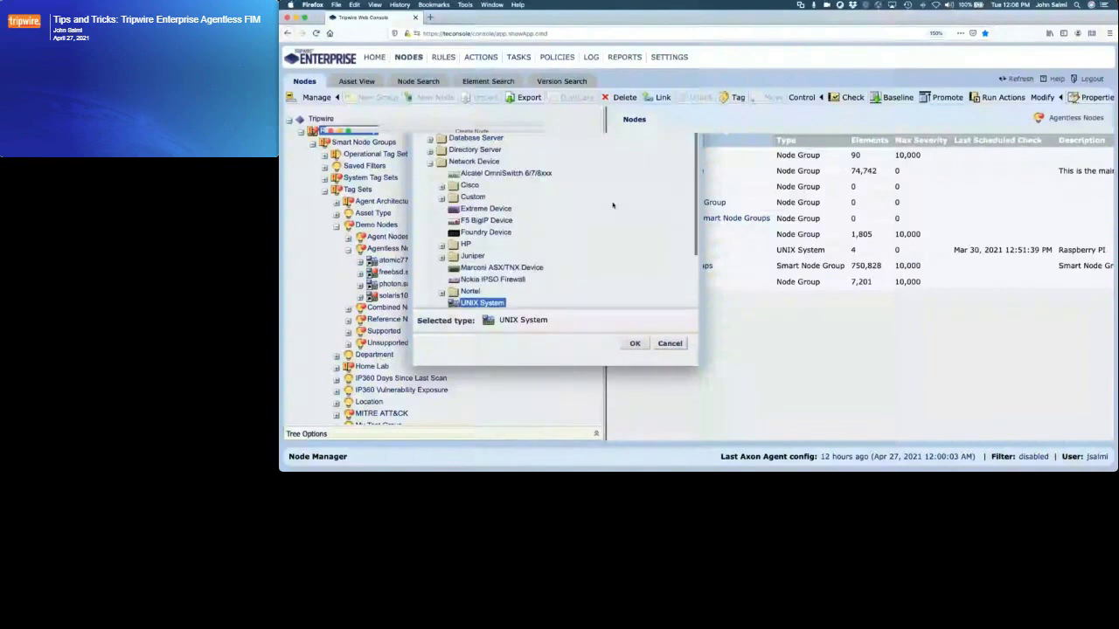
- Choose UNIX System as the node type and name the new node freebsd2.salmi.lab
scroll(613, 205, down, 1)
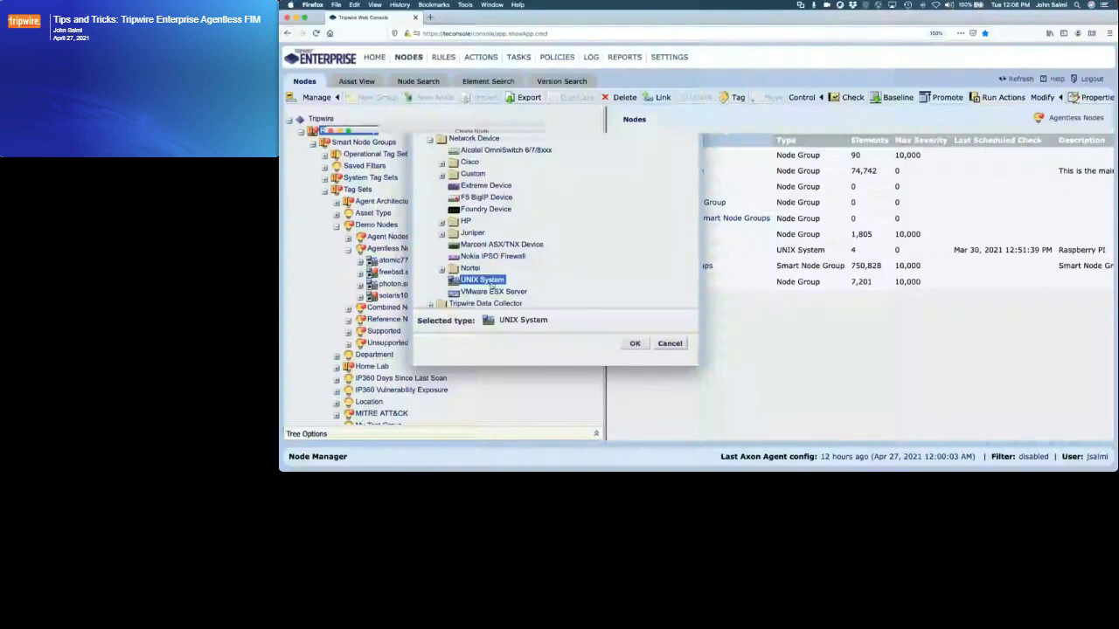
click(646, 342)
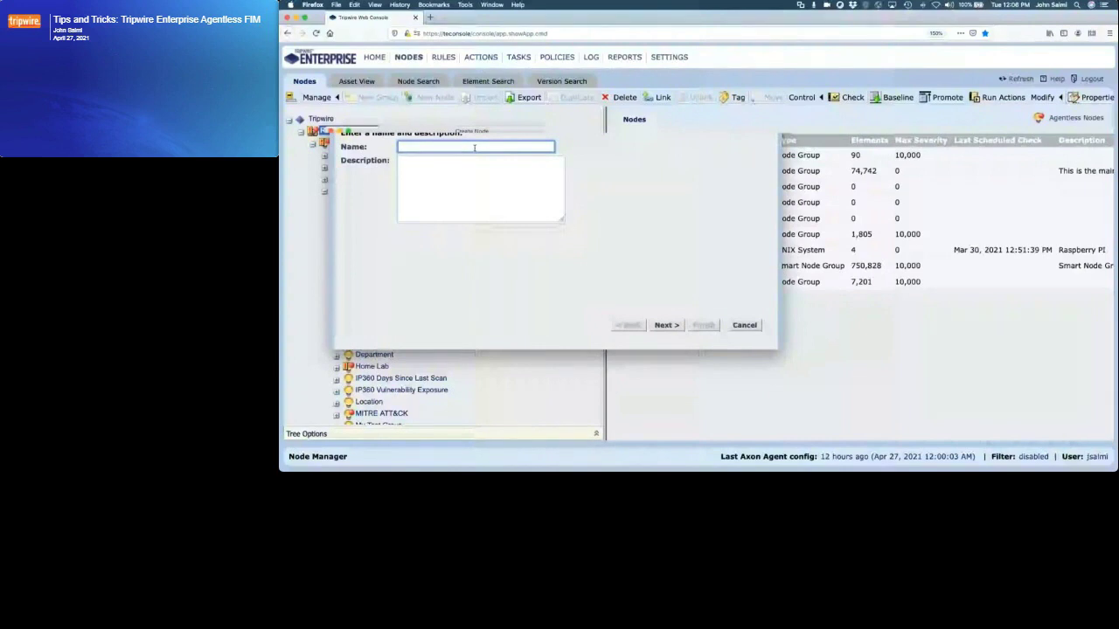
text(freebase2.salmi.l)
key(BackSpace)
key(BackSpace)
key(BackSpace)
key(BackSpace)
key(BackSpace)
key(BackSpace)
key(BackSpace)
key(BackSpace)
key(BackSpace)
key(BackSpace)
key(BackSpace)
key(BackSpace)
text(sd2.salmi.lab)
click(667, 325)
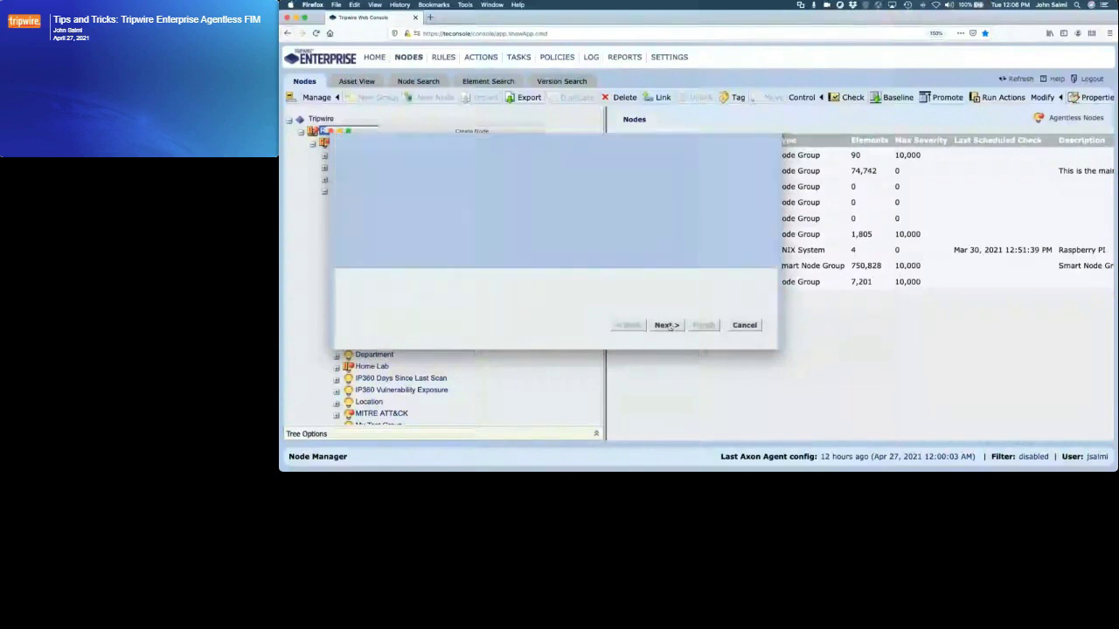
- Set the node's connection method to SSH and its transfer method to SCP (SSH)
click(351, 179)
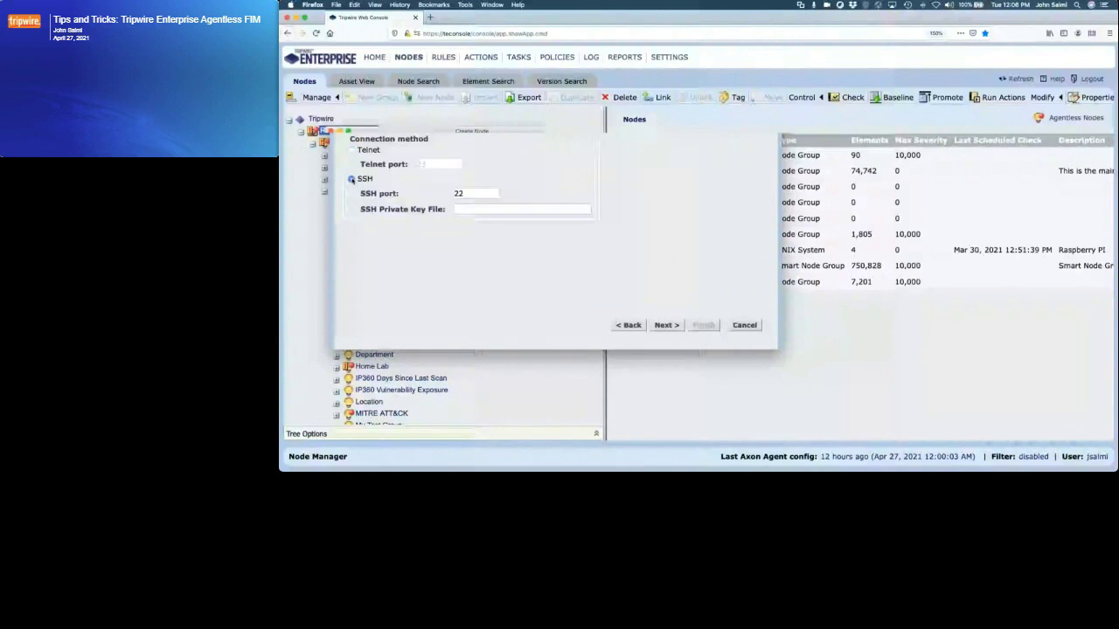
click(667, 325)
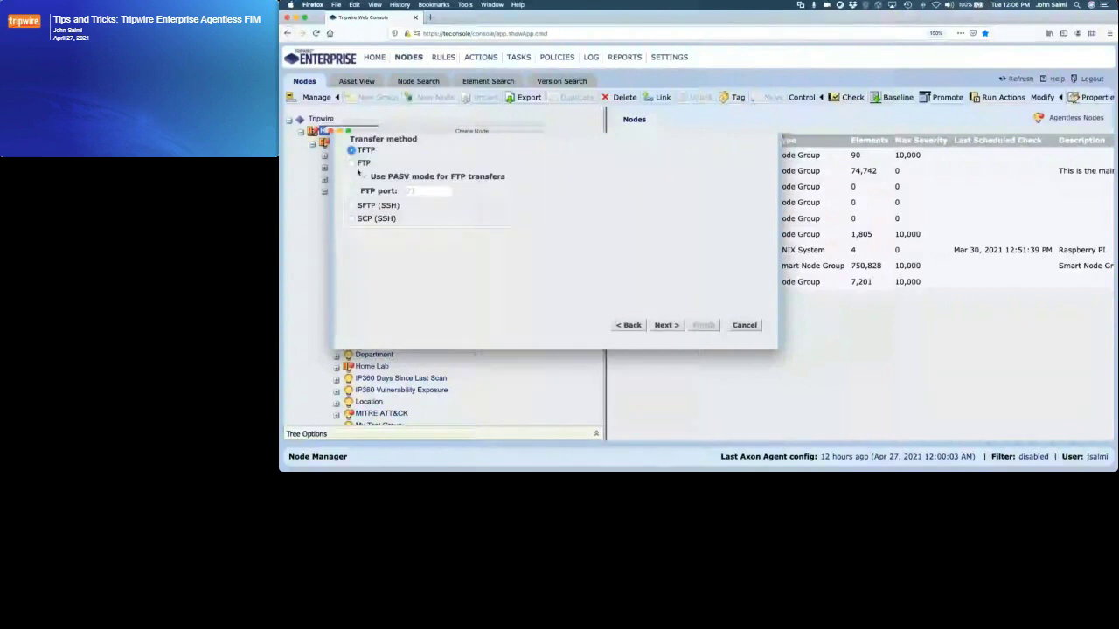
click(352, 218)
click(670, 329)
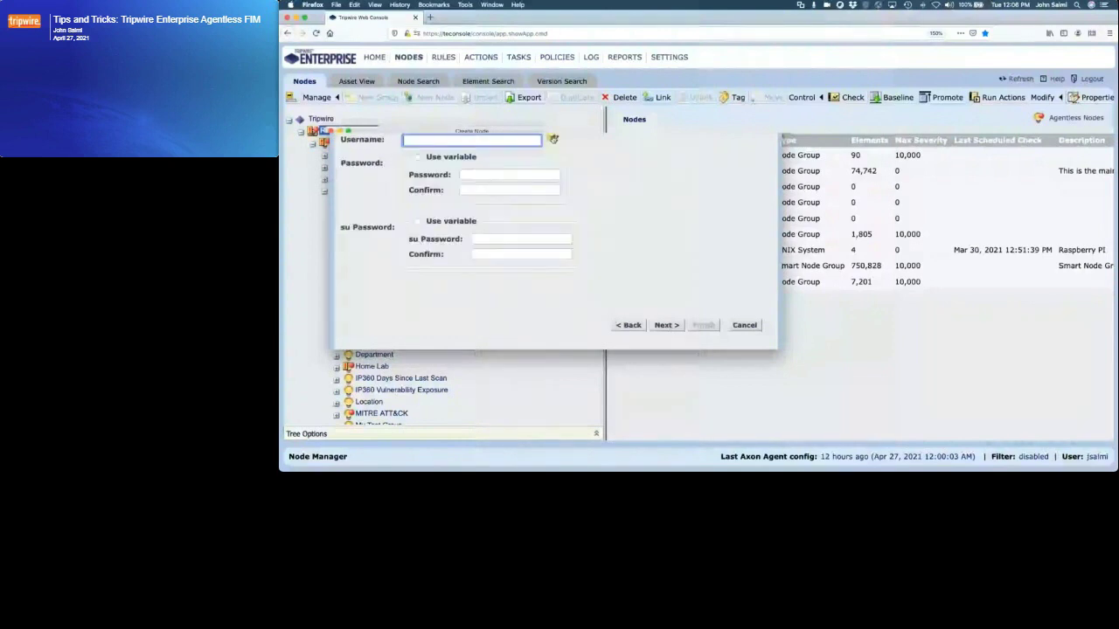
- Use the LINUX_ROOT_USER variable as the node's username
click(553, 139)
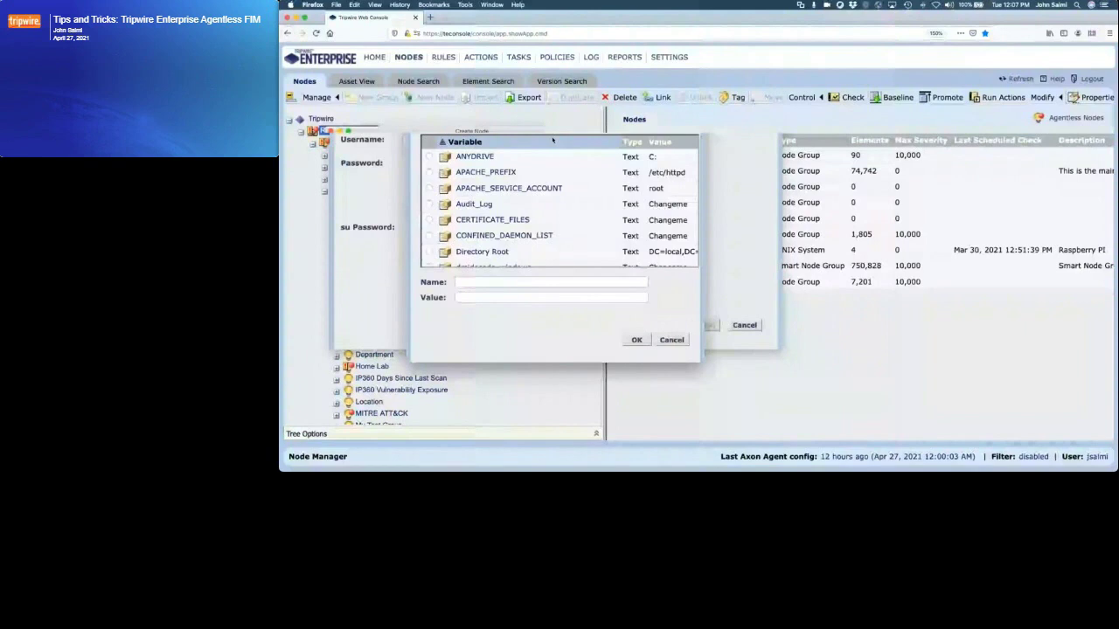
scroll(552, 183, down, 2)
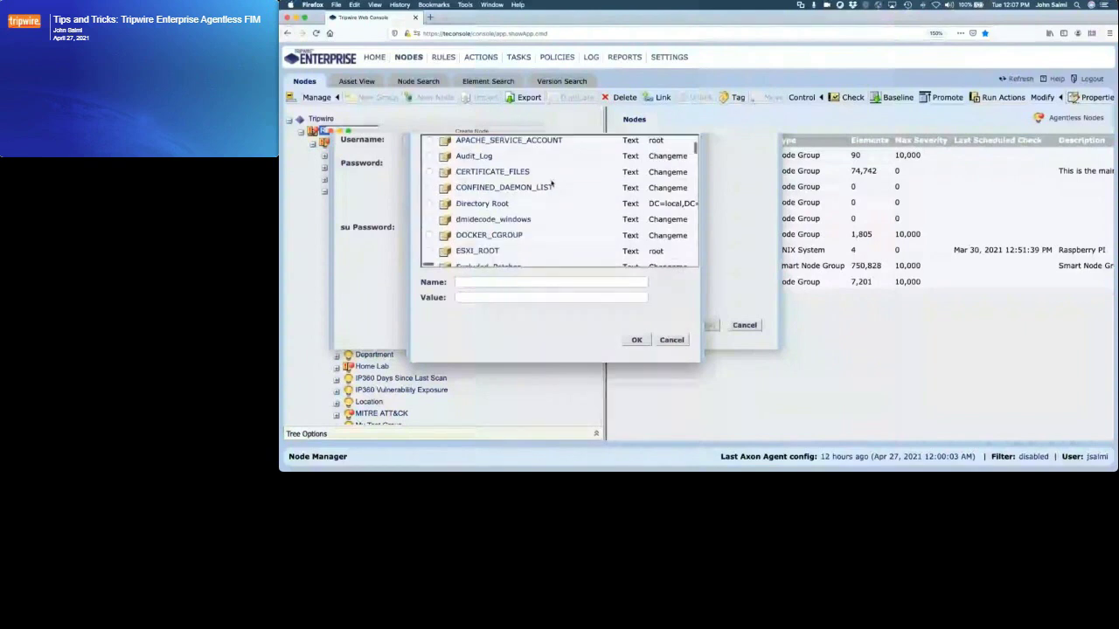
scroll(552, 184, down, 3)
scroll(552, 183, down, 3)
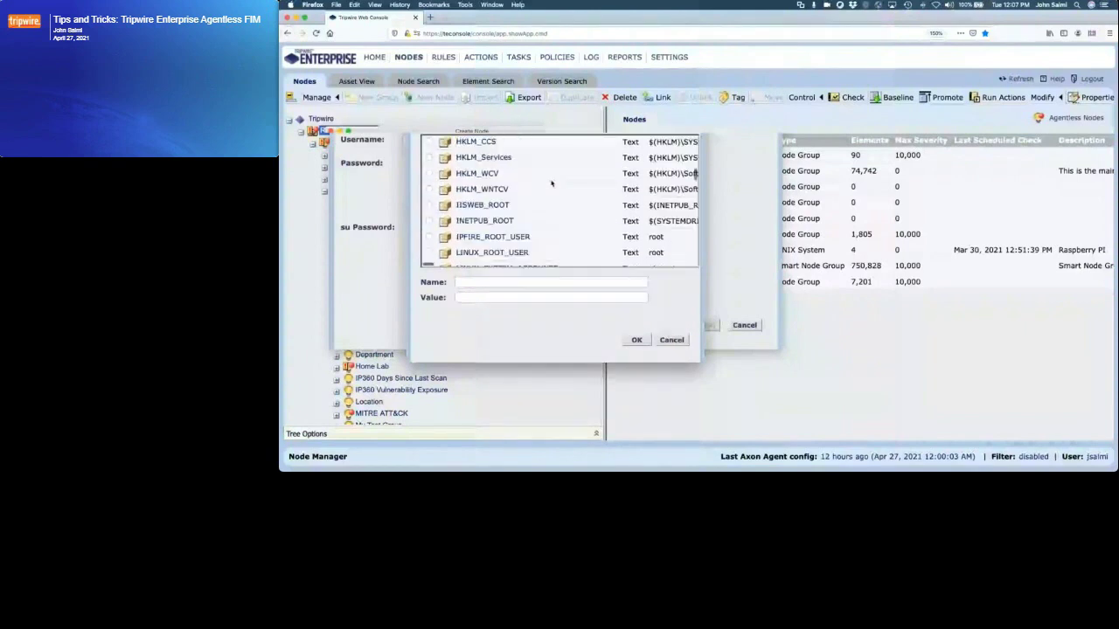
scroll(552, 183, down, 2)
click(428, 187)
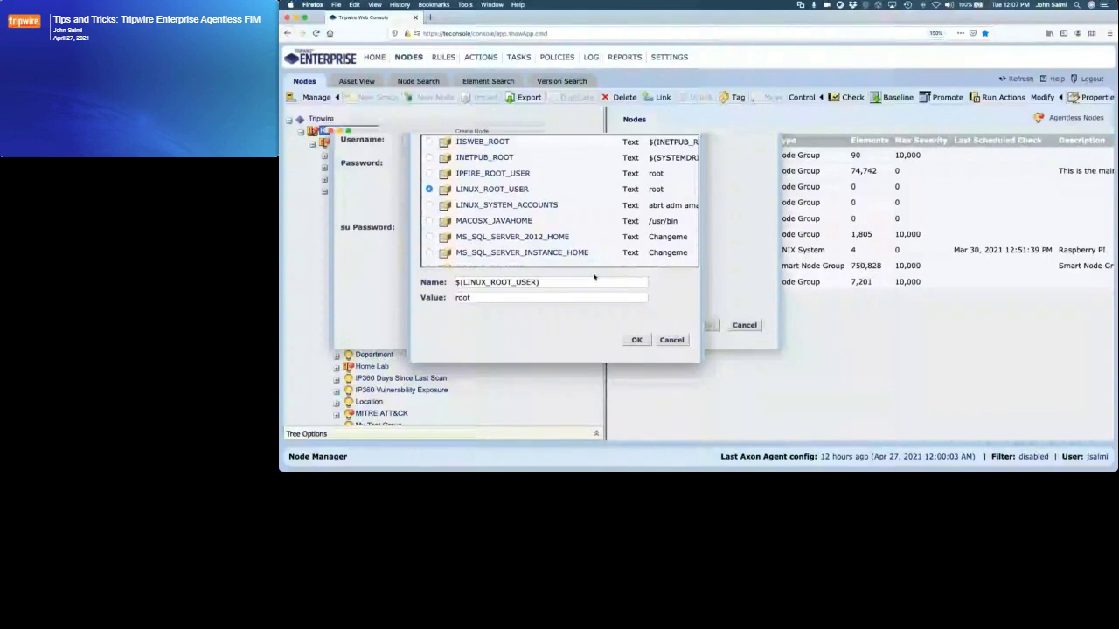
click(635, 340)
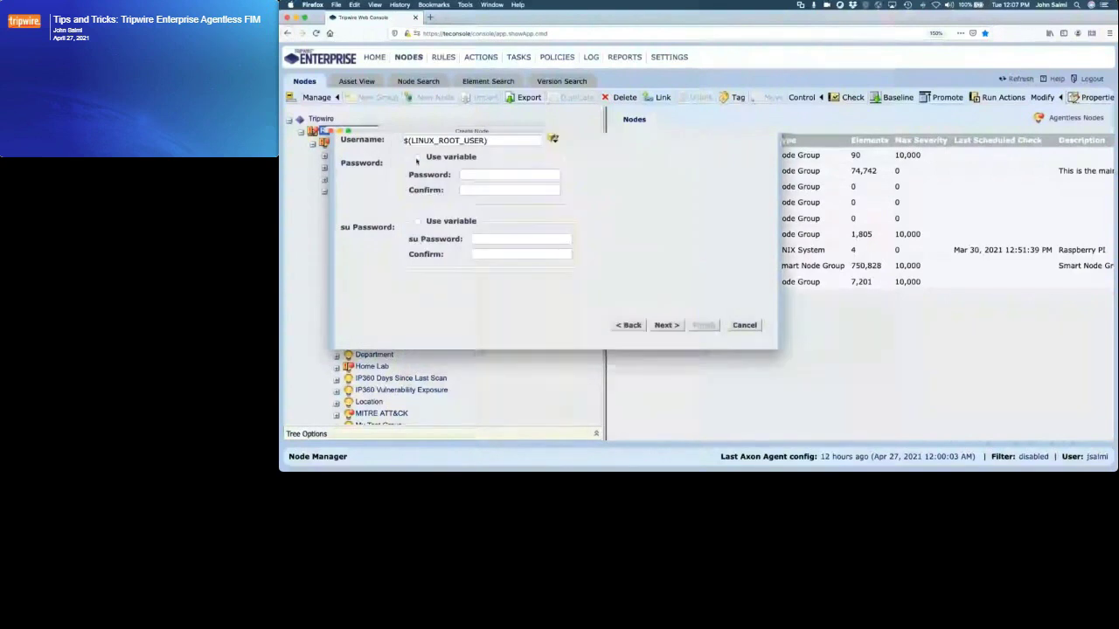
- Use the LINUX_ROOT_PASSWD variable for the node's login password and finish creating the node
click(470, 159)
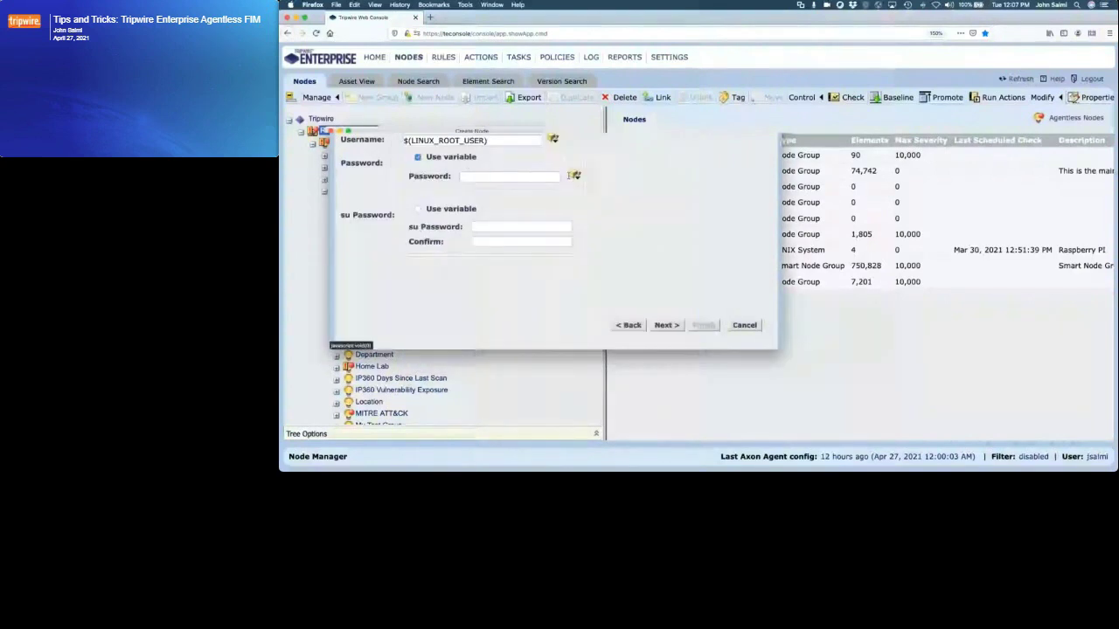
click(574, 175)
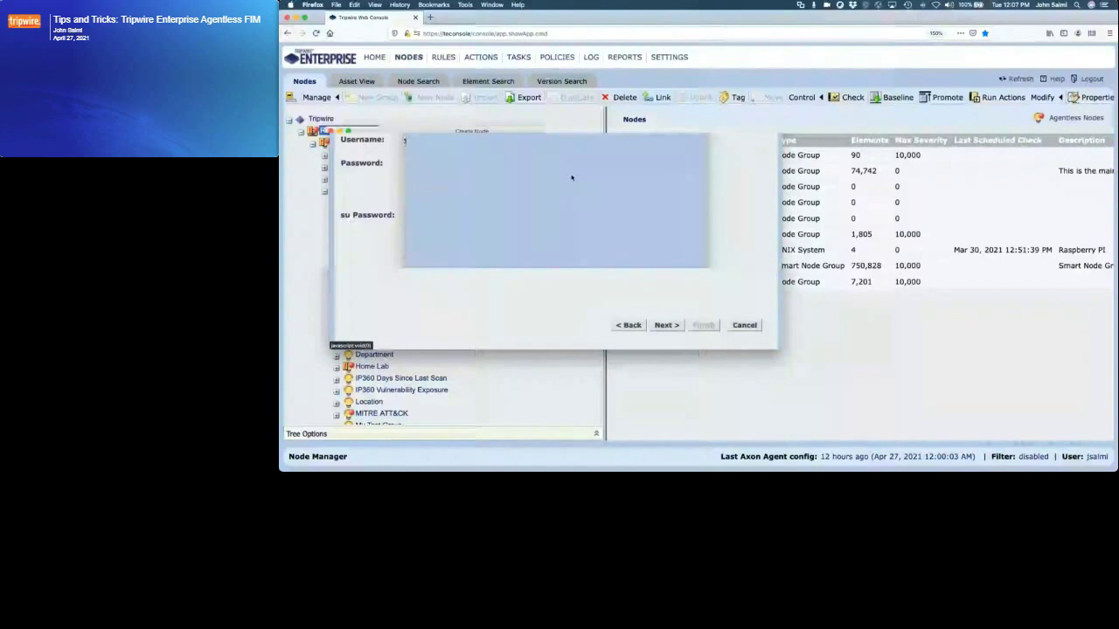
click(428, 236)
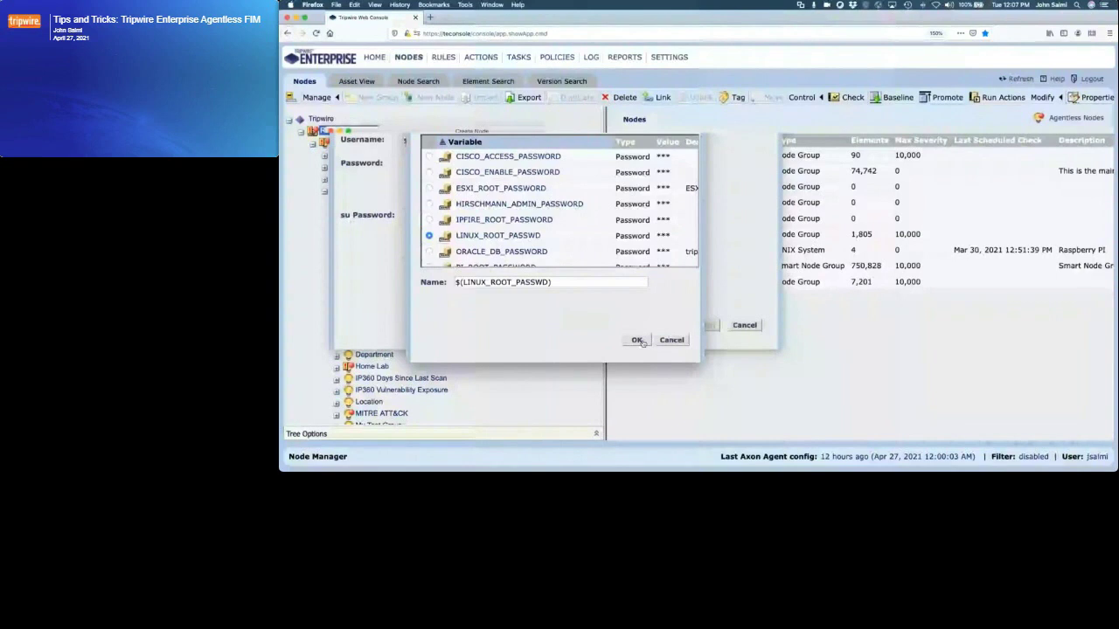
click(637, 340)
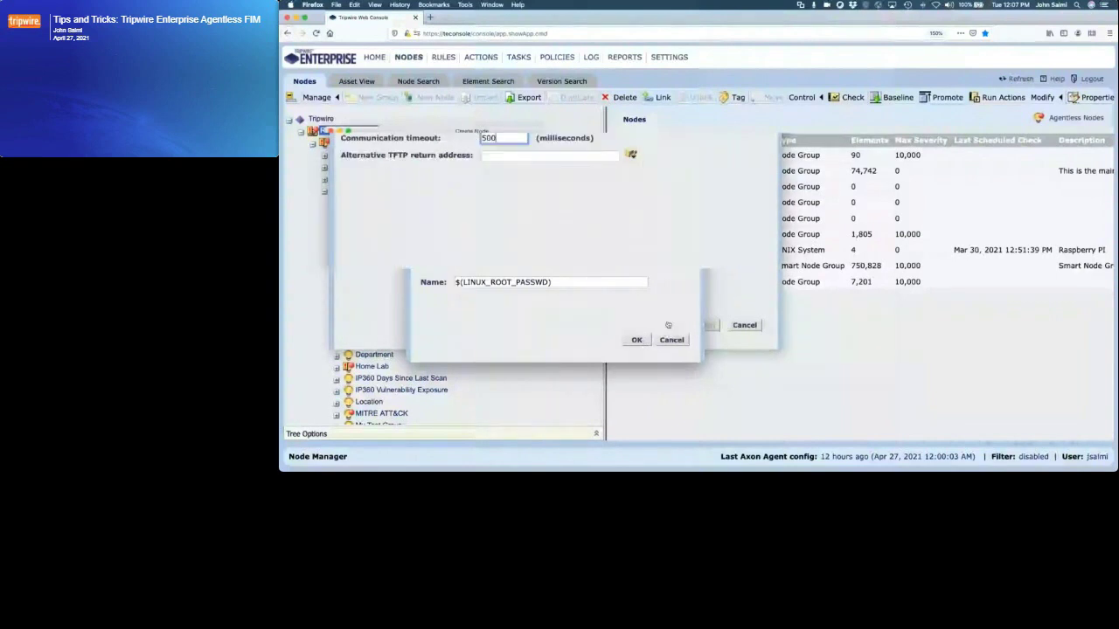
click(702, 326)
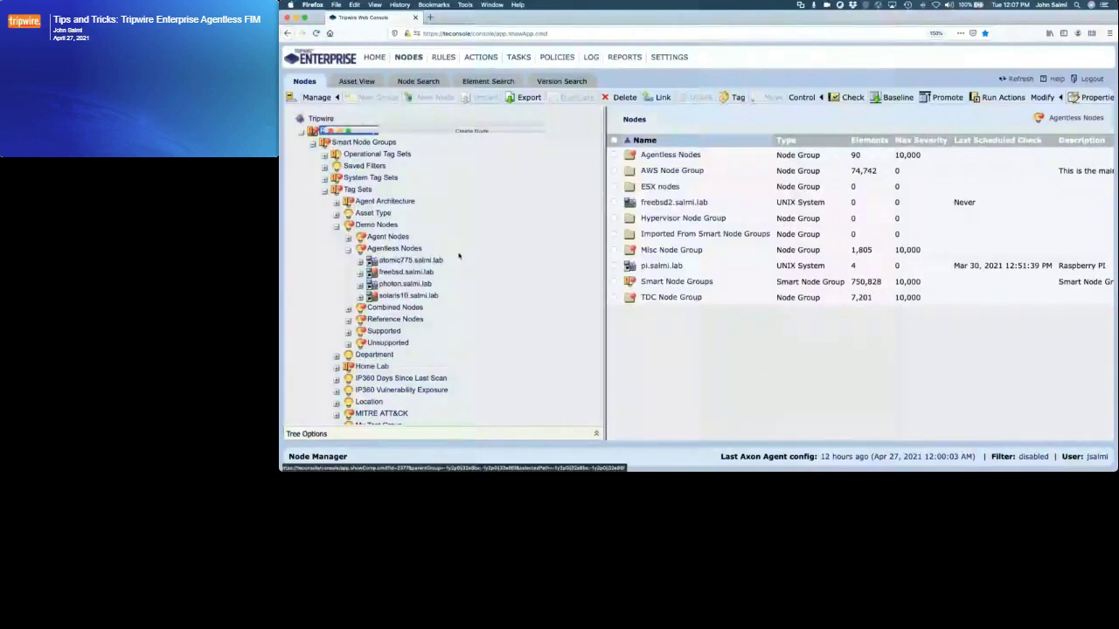
- Baseline all elements of freebsd2.salmi.lab in the Agentless Nodes tag set with the FreeBSD rule group
click(402, 249)
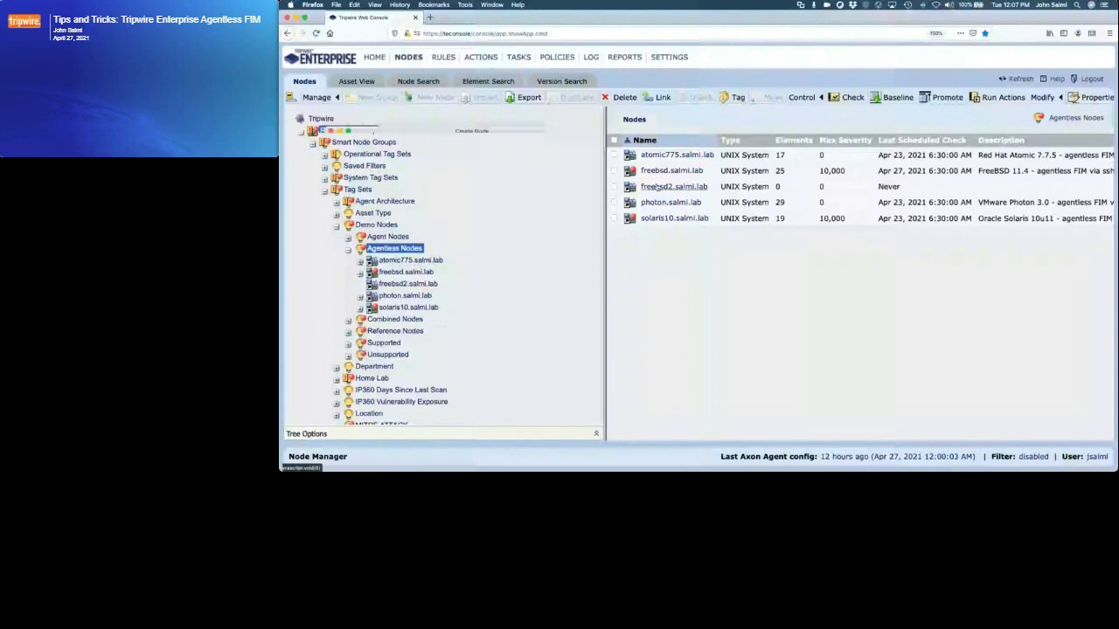
click(613, 187)
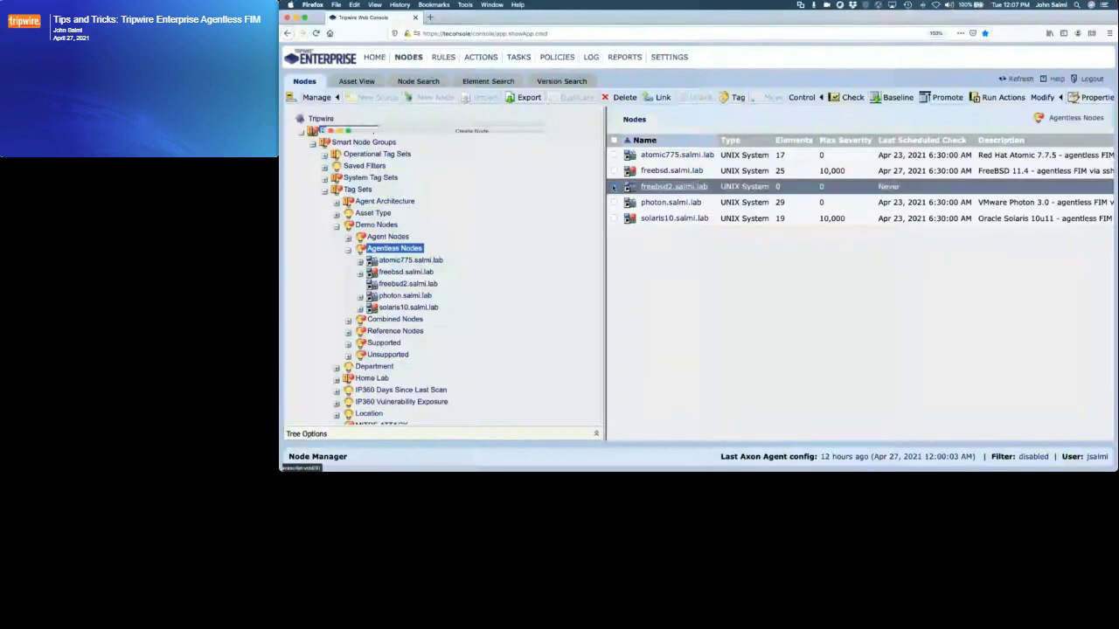
click(897, 97)
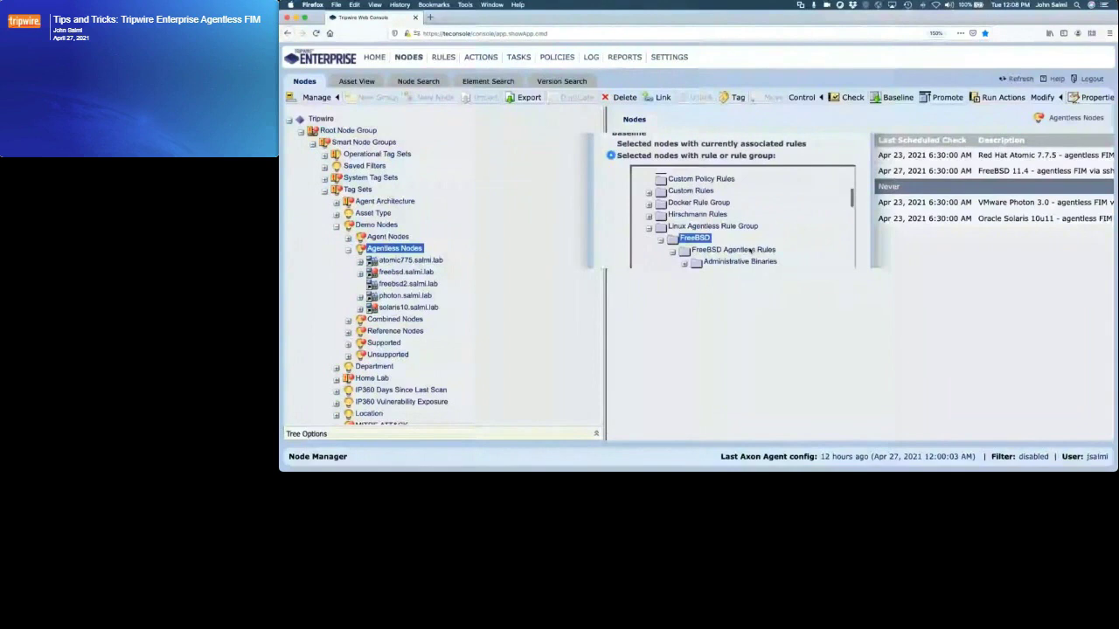
scroll(750, 251, down, 1)
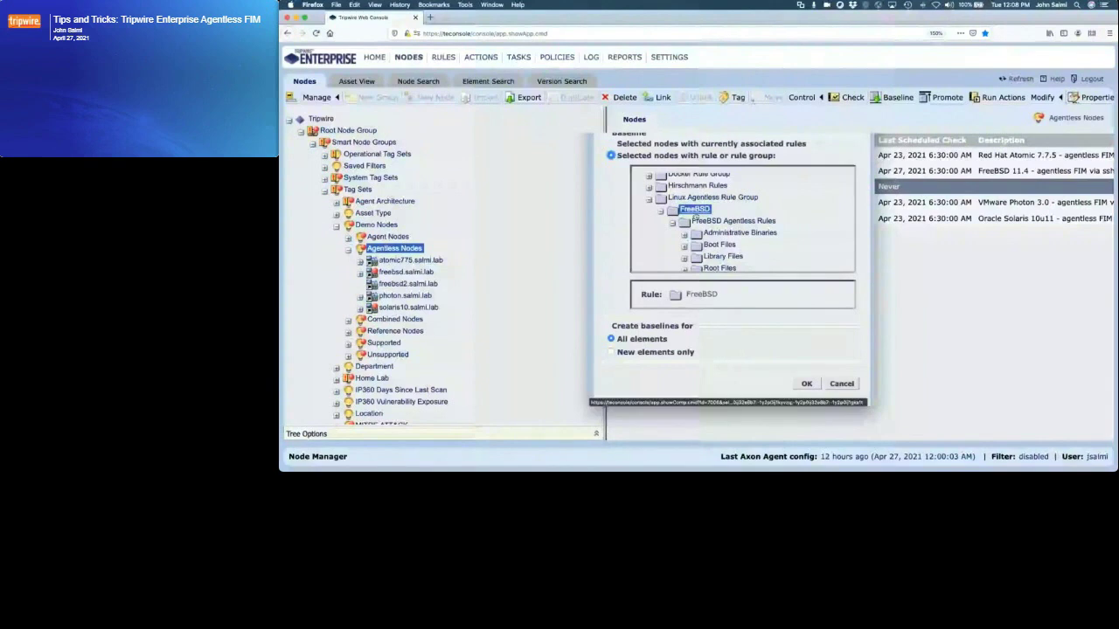
click(806, 384)
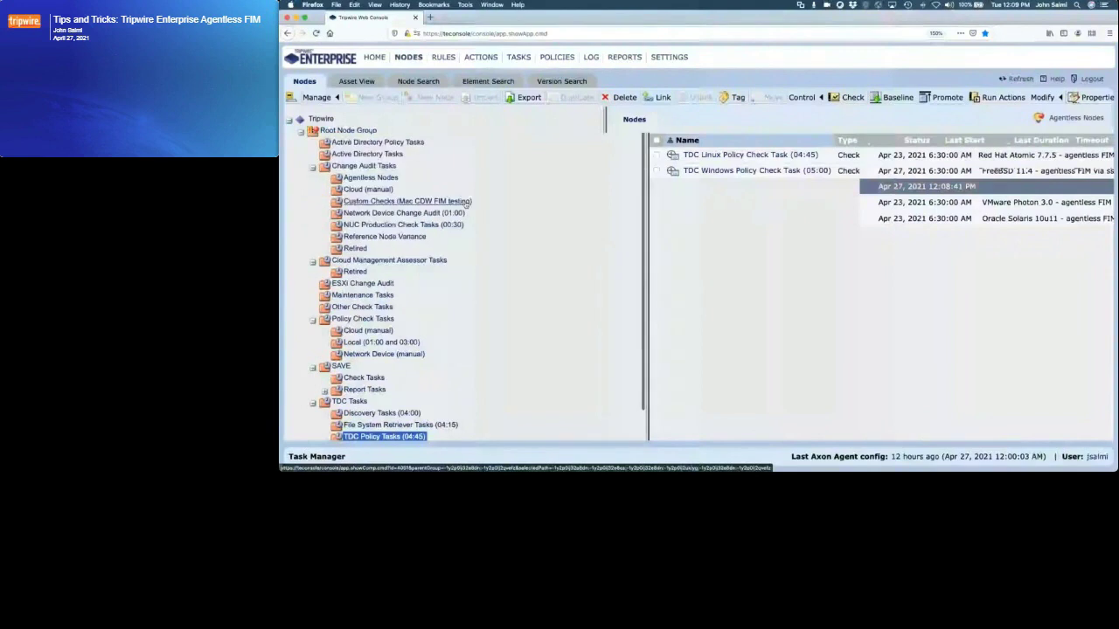
- Open the FreeBSD Agentless Change Audit task among the Agentless Nodes change audit tasks and view its run-as user options
click(368, 178)
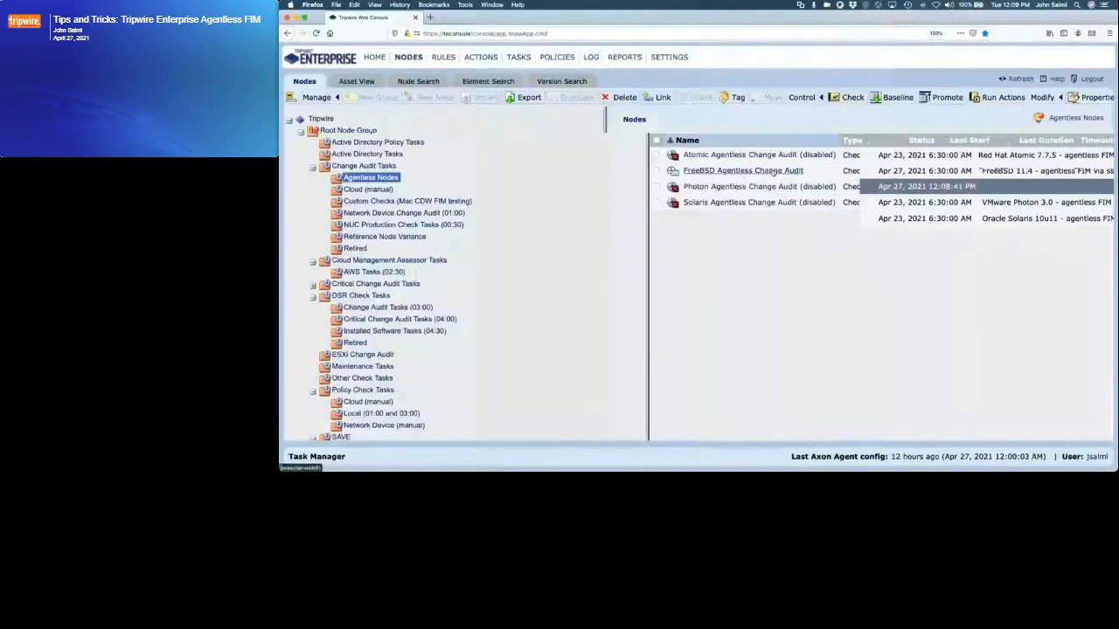
click(773, 171)
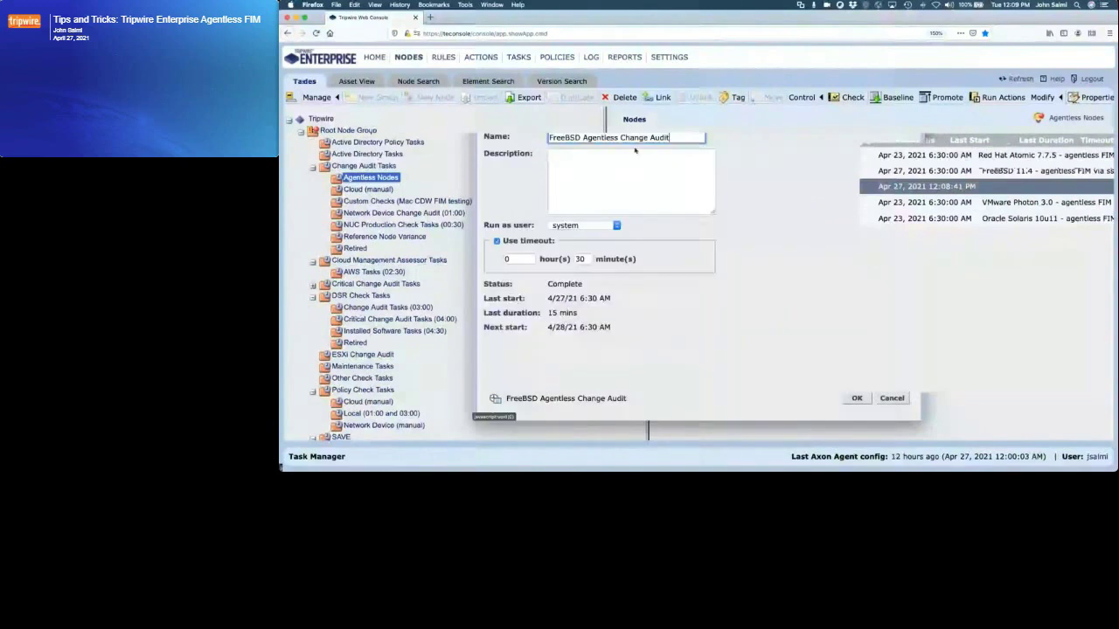
click(617, 227)
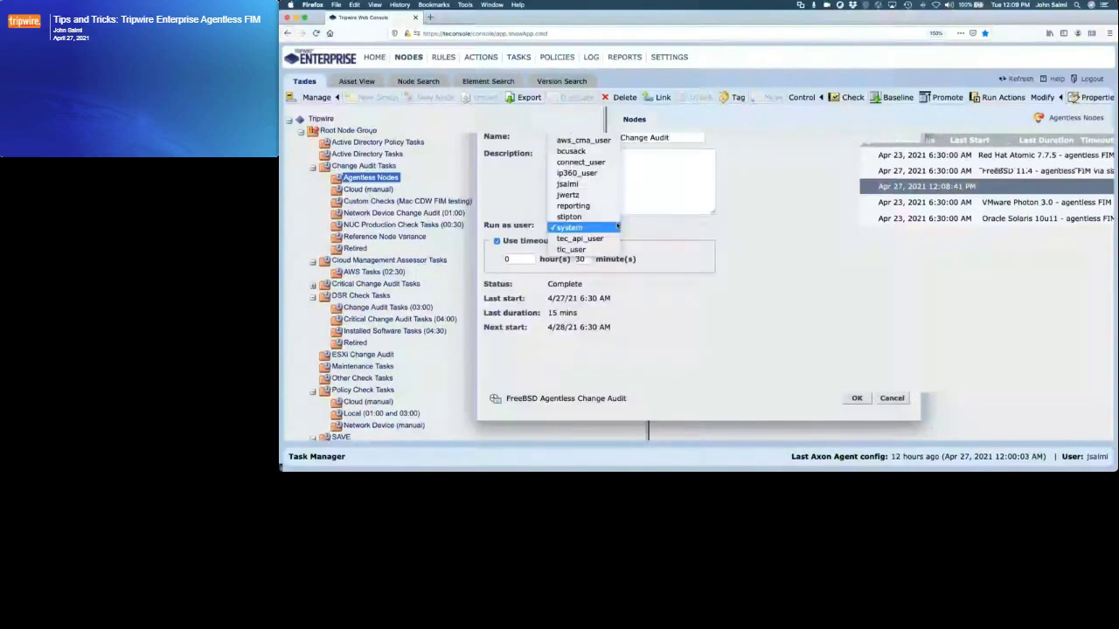
click(617, 227)
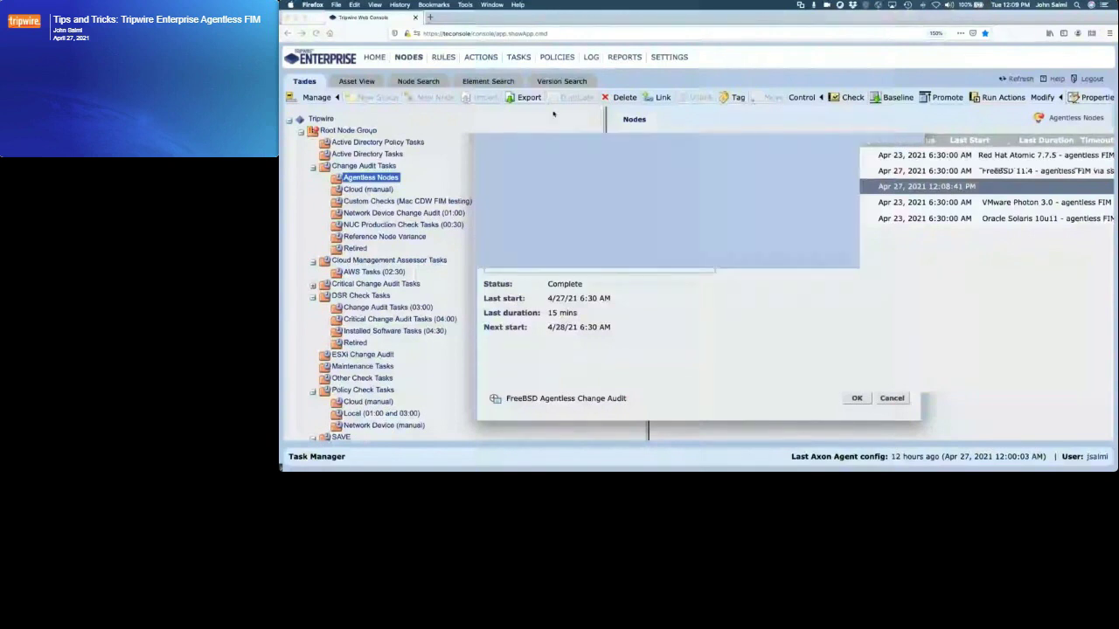
- Review the audit task's assigned node, FreeBSD rule group contents and schedule, and close its properties without saving
scroll(685, 246, down, 2)
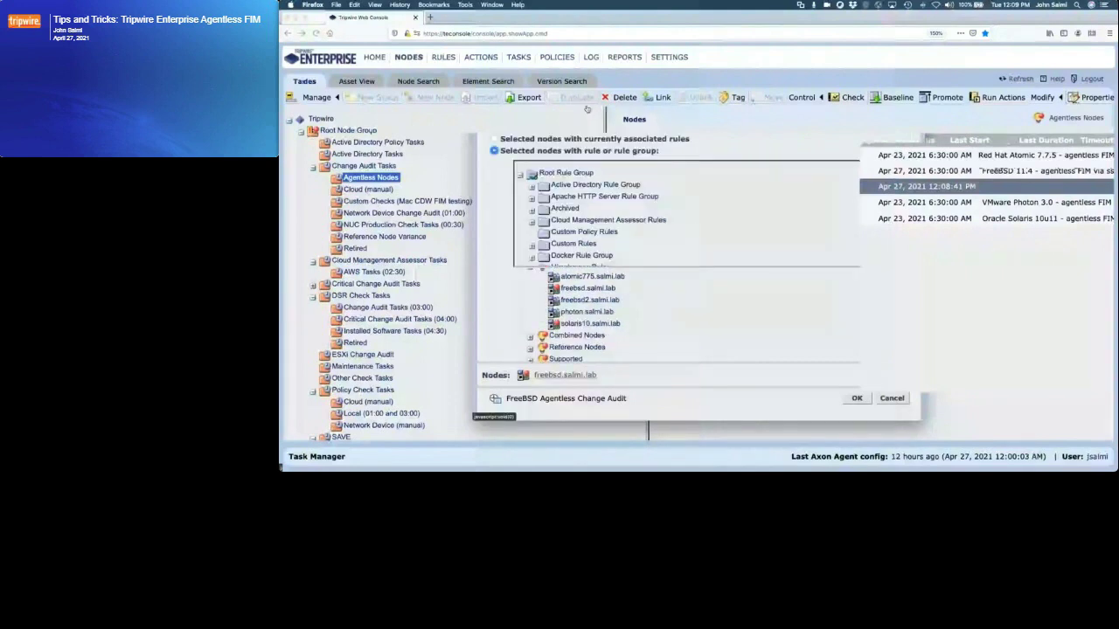
scroll(680, 209, down, 1)
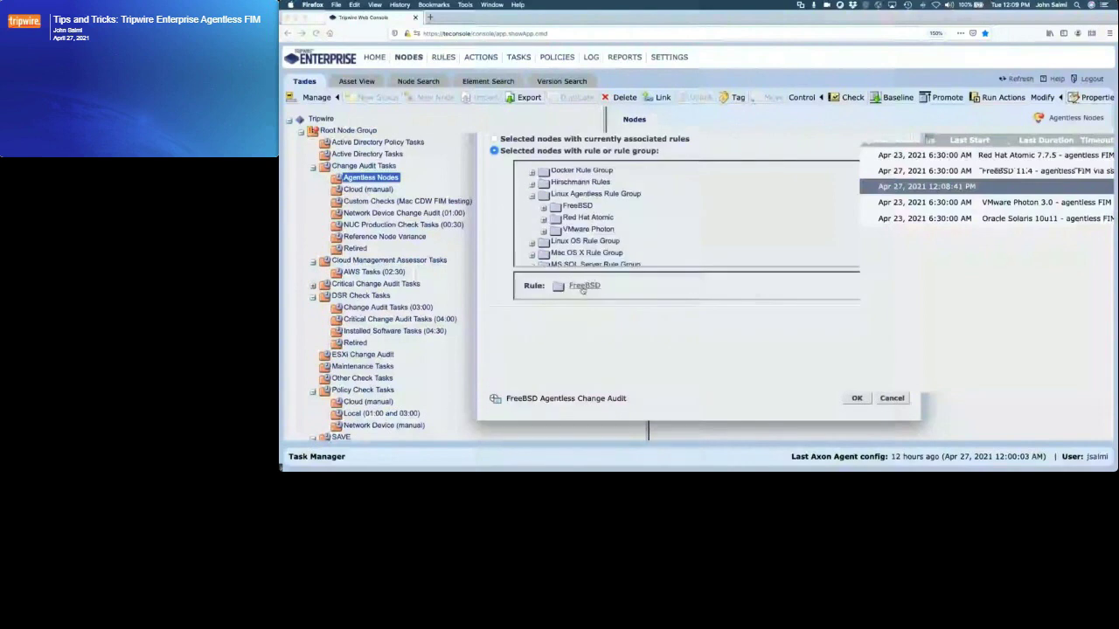
click(543, 208)
click(554, 218)
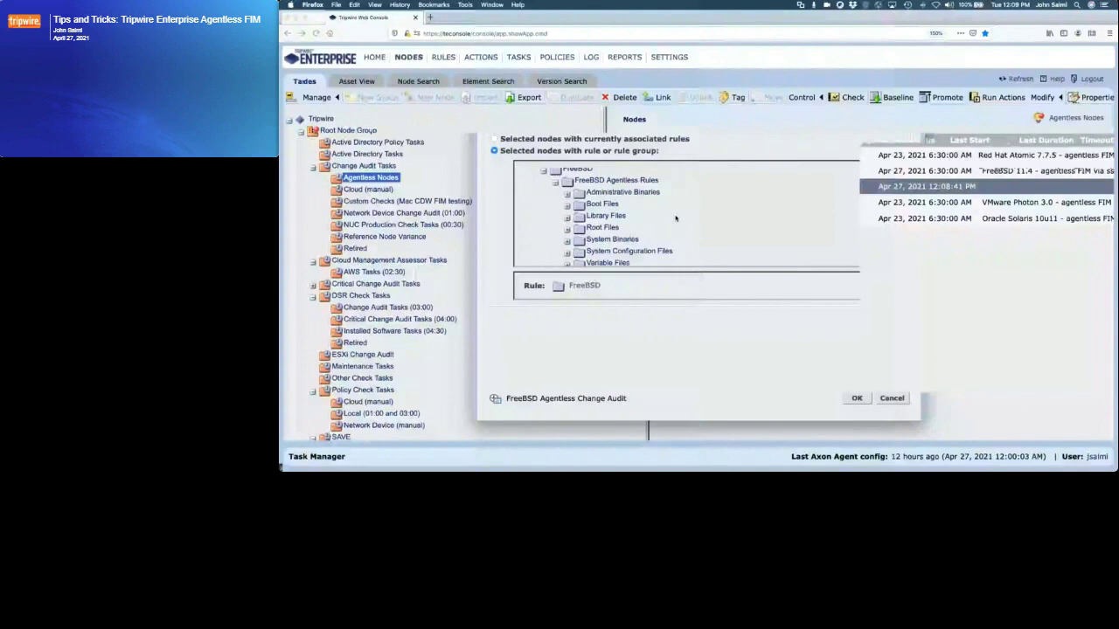
scroll(676, 218, down, 1)
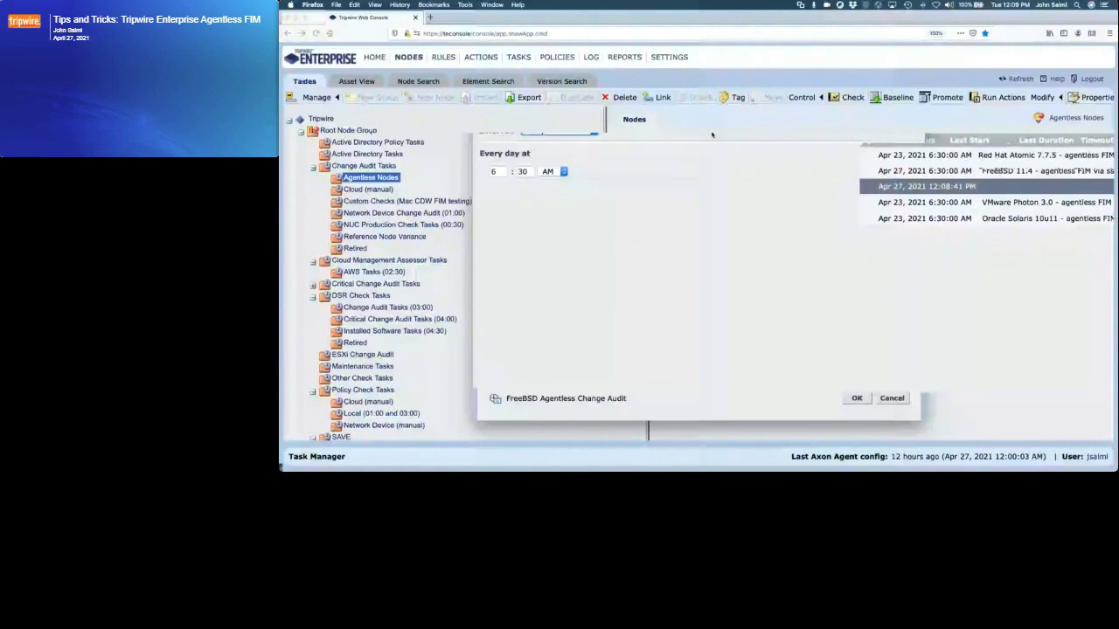
click(892, 398)
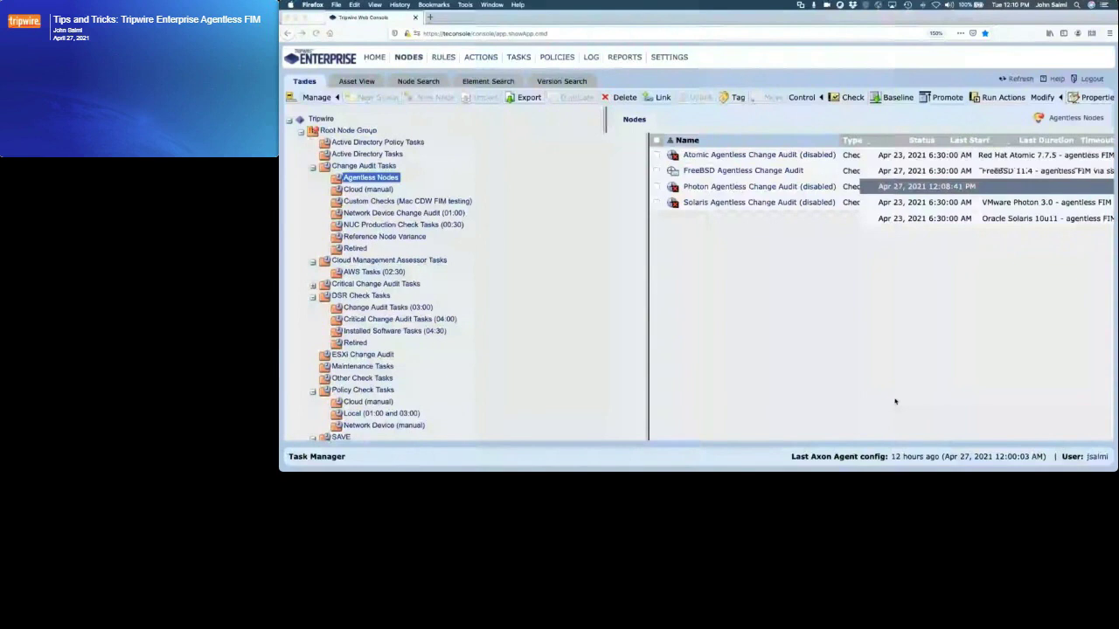
- Open the Administrative Binaries - /sbin rule from the FreeBSD Agentless Rules group under Linux Agentless Rule Group
click(443, 58)
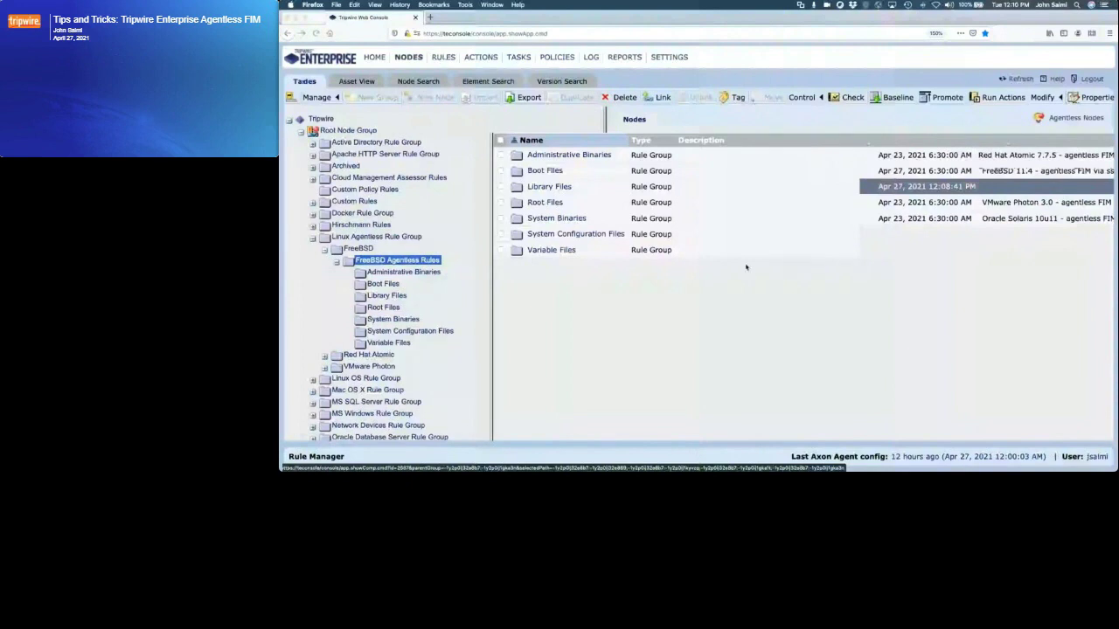
key(super+h)
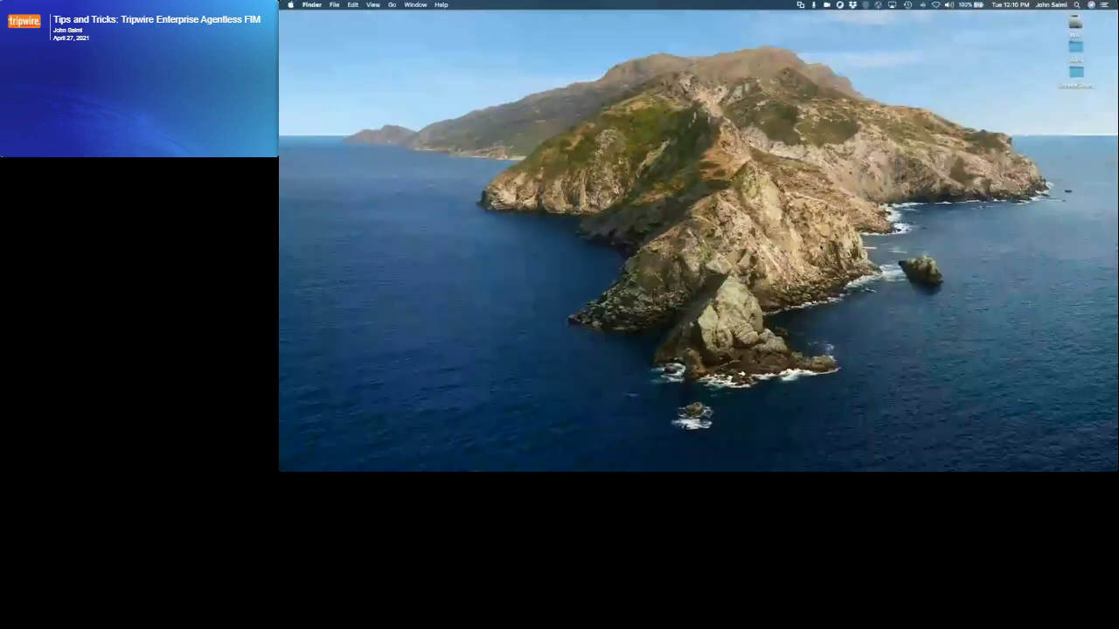
key(super+Tab)
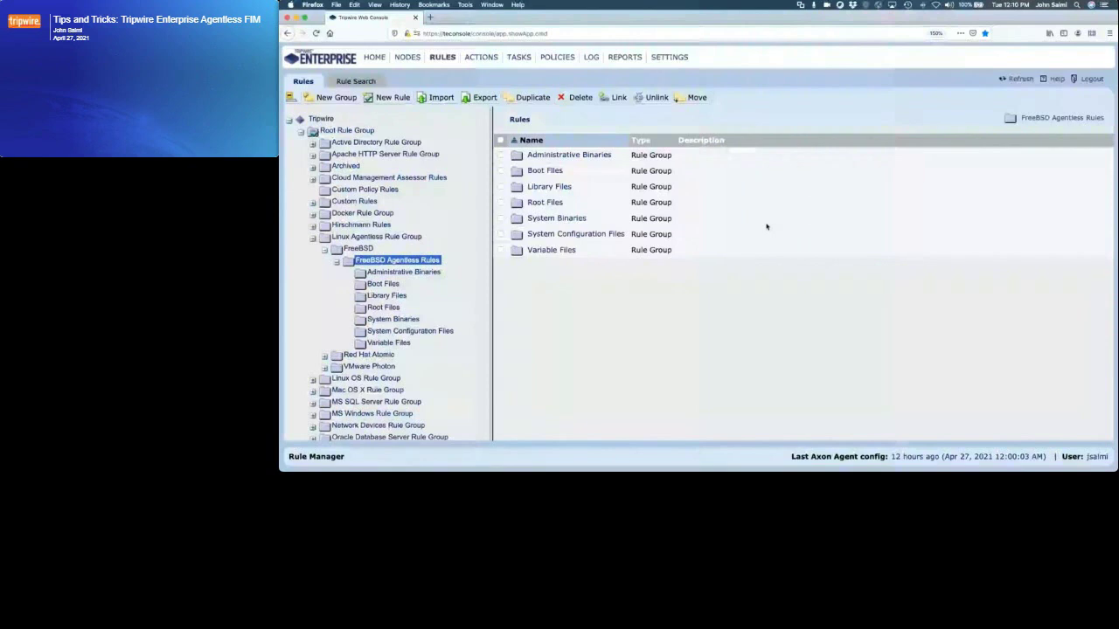
click(425, 272)
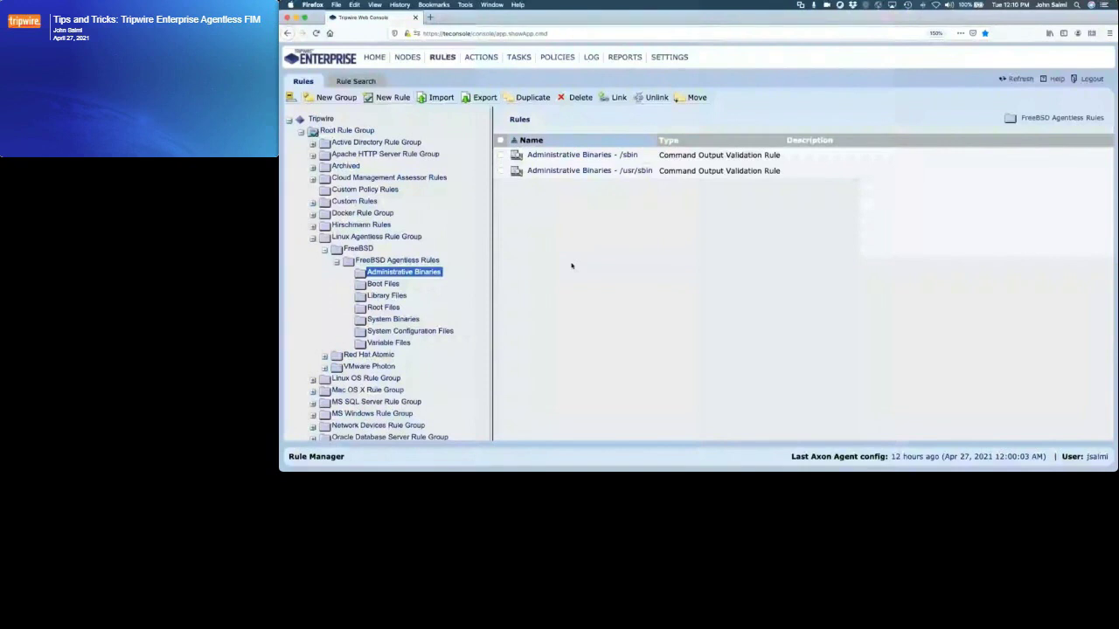
click(591, 156)
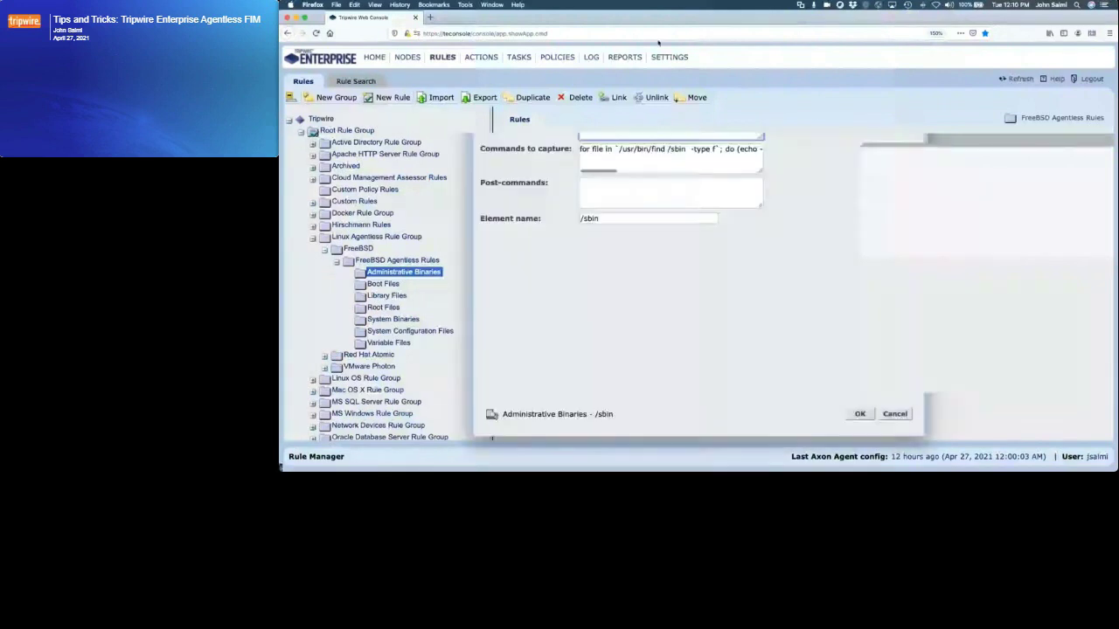
- Enlarge the rule properties and the Commands to capture text area, and examine the /sbin find, md5 and awk print portions of the command
drag(752, 416, 1103, 442)
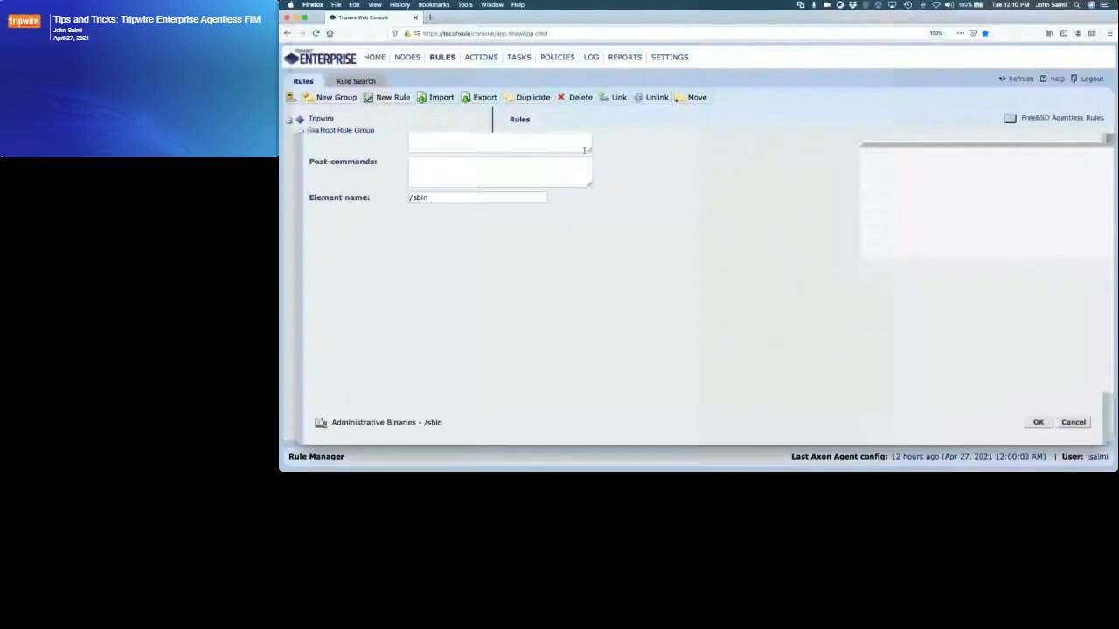
drag(589, 151, 865, 157)
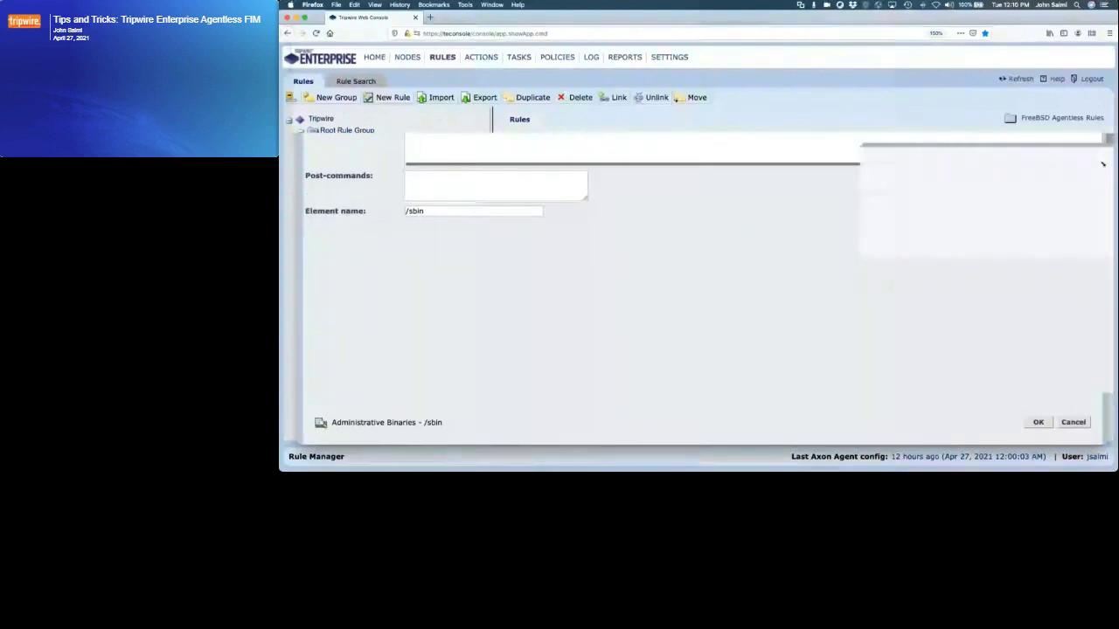
click(909, 258)
click(909, 258)
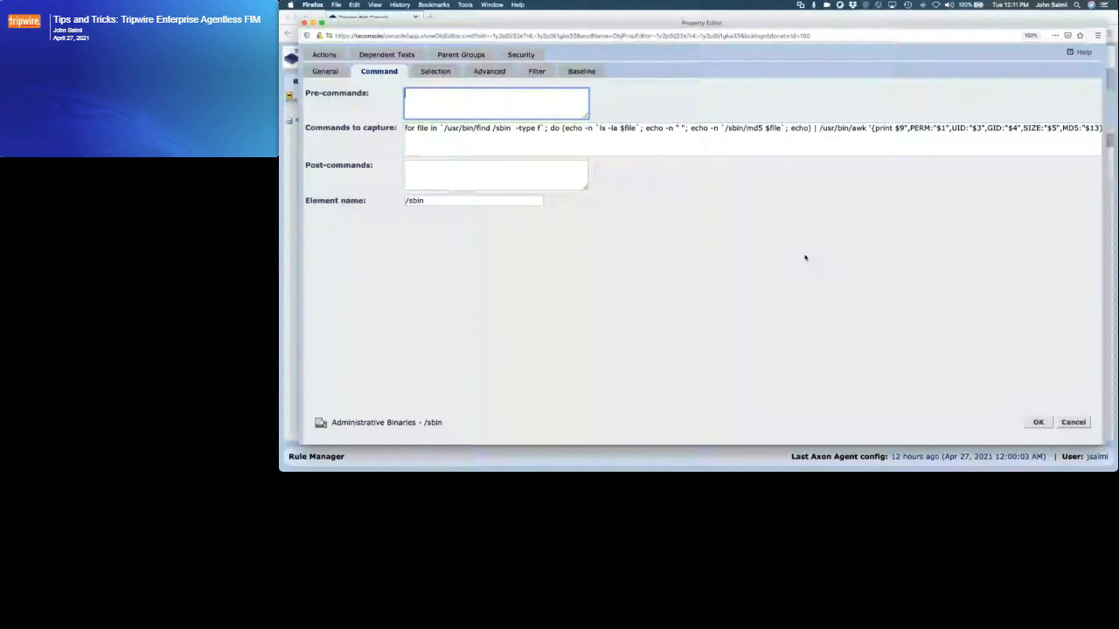
click(489, 127)
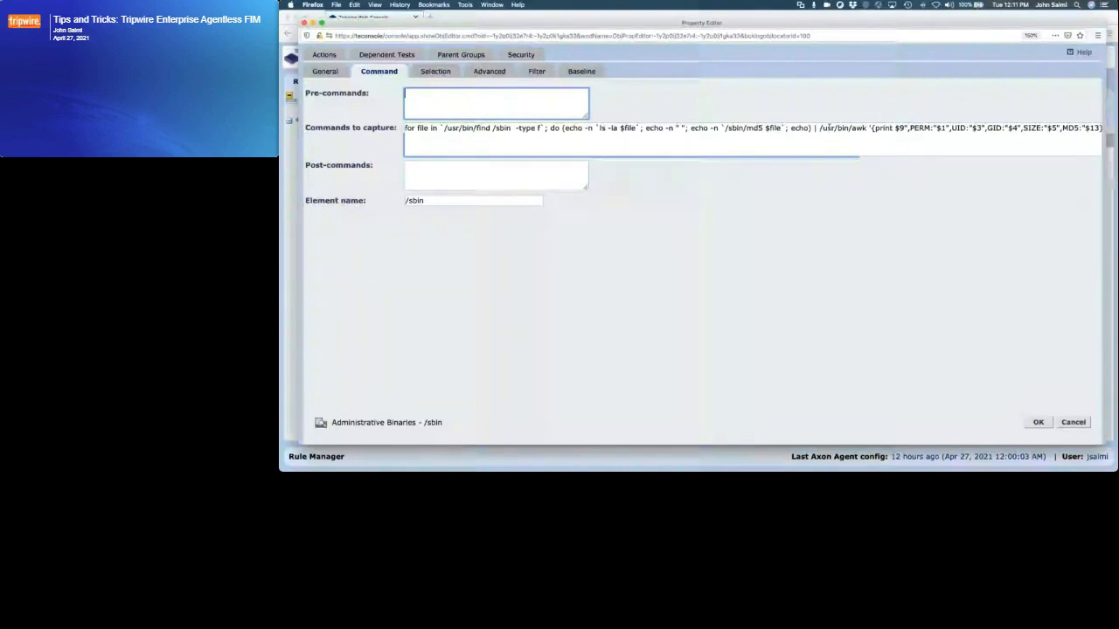
click(689, 131)
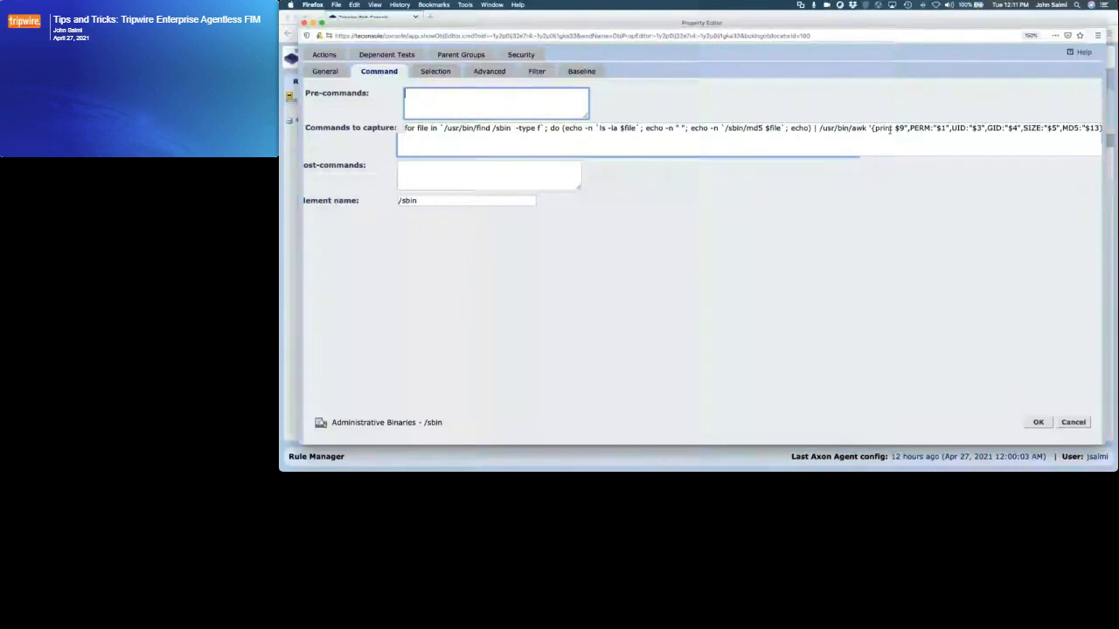
drag(882, 127, 904, 130)
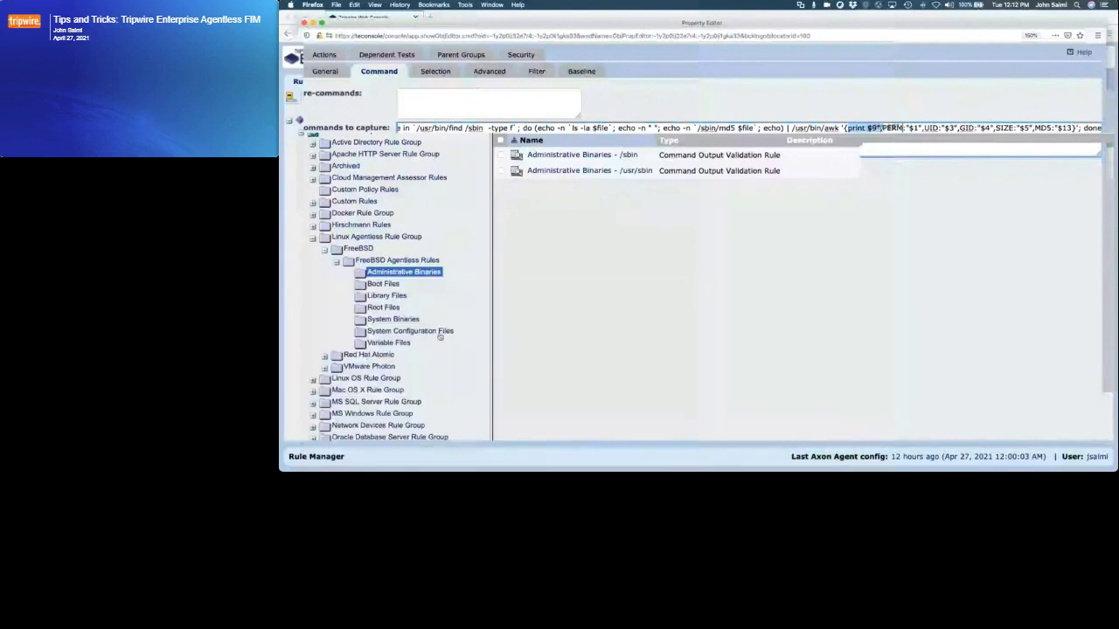
- Review the capture command and element name of the System Configuration Files - /etc/passwd rule, and close it without saving
click(439, 334)
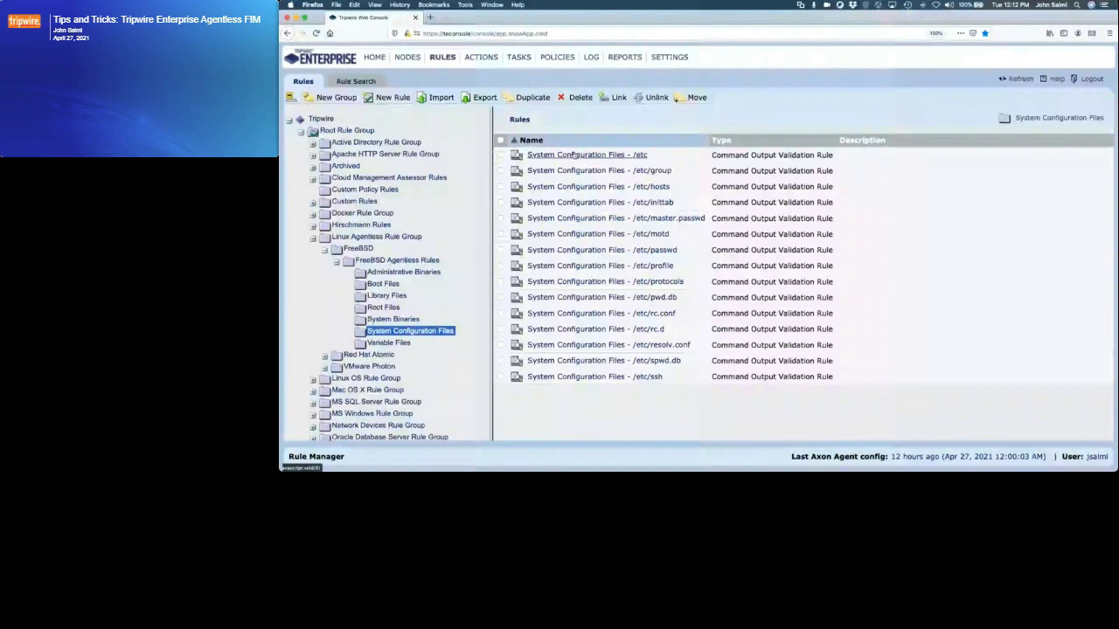
click(651, 250)
key(Tab)
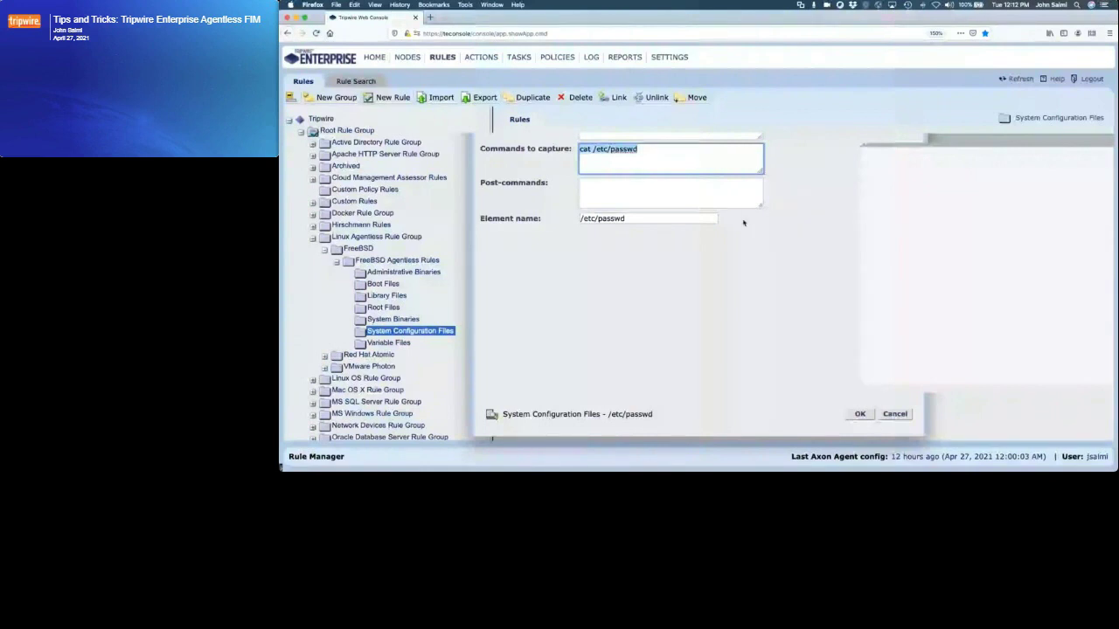
key(Tab)
key(Tab)
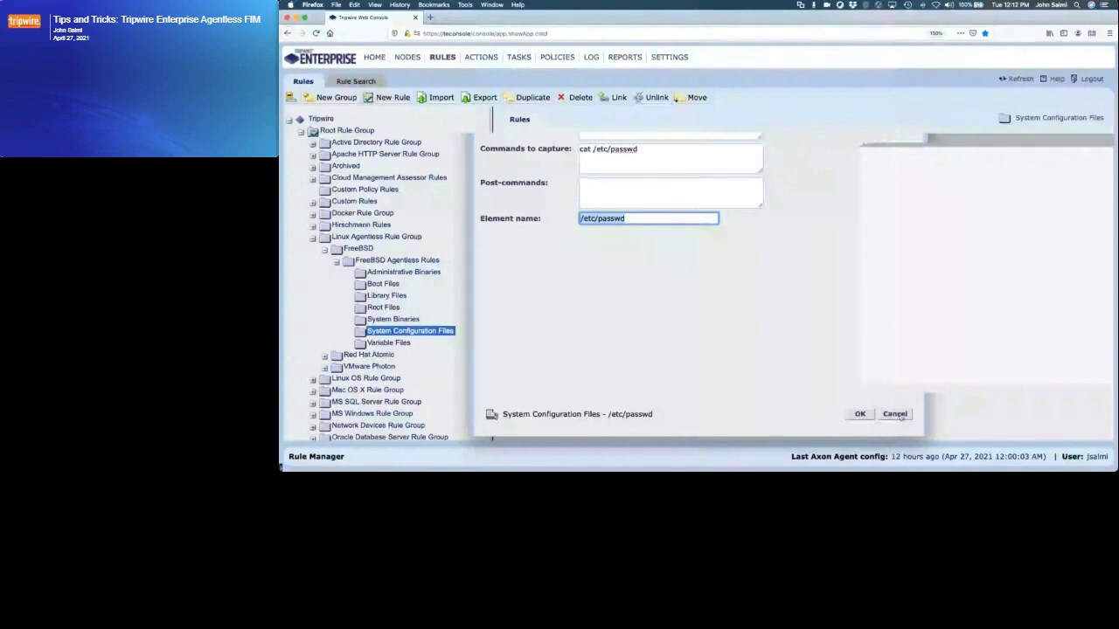
click(896, 414)
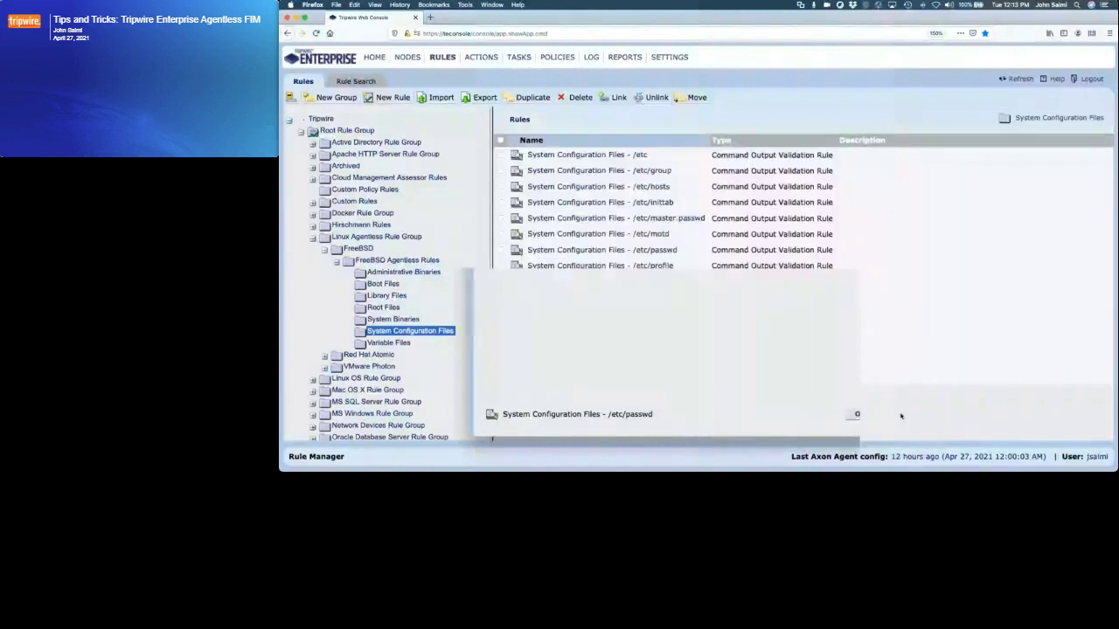
- Look through the rules in the Boot Files, Library Files, System Binaries and Variable Files groups
click(383, 285)
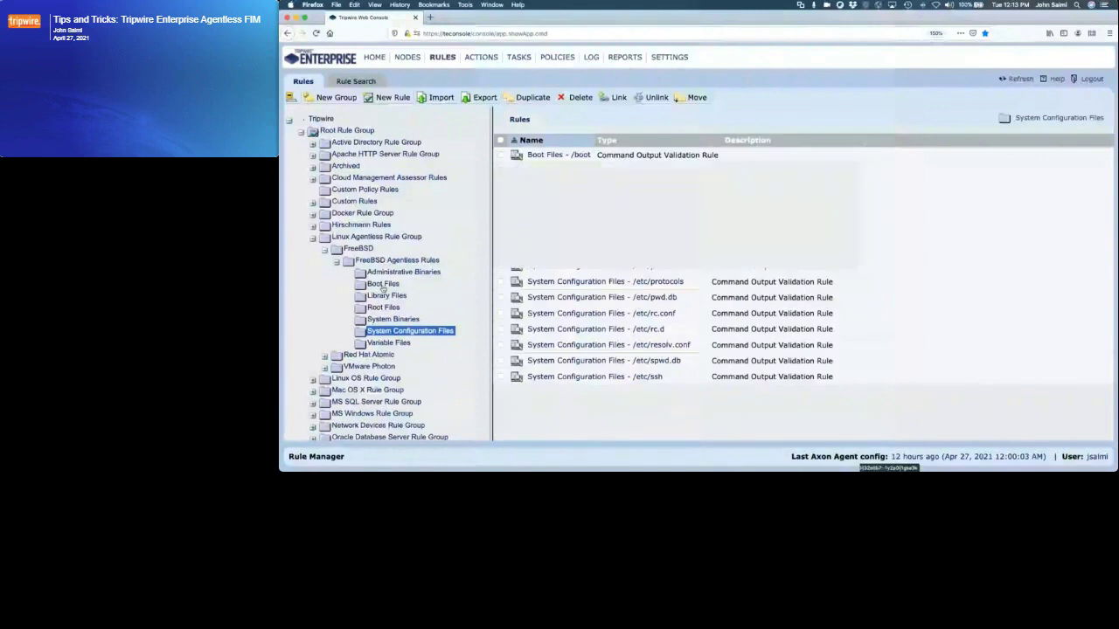
click(382, 295)
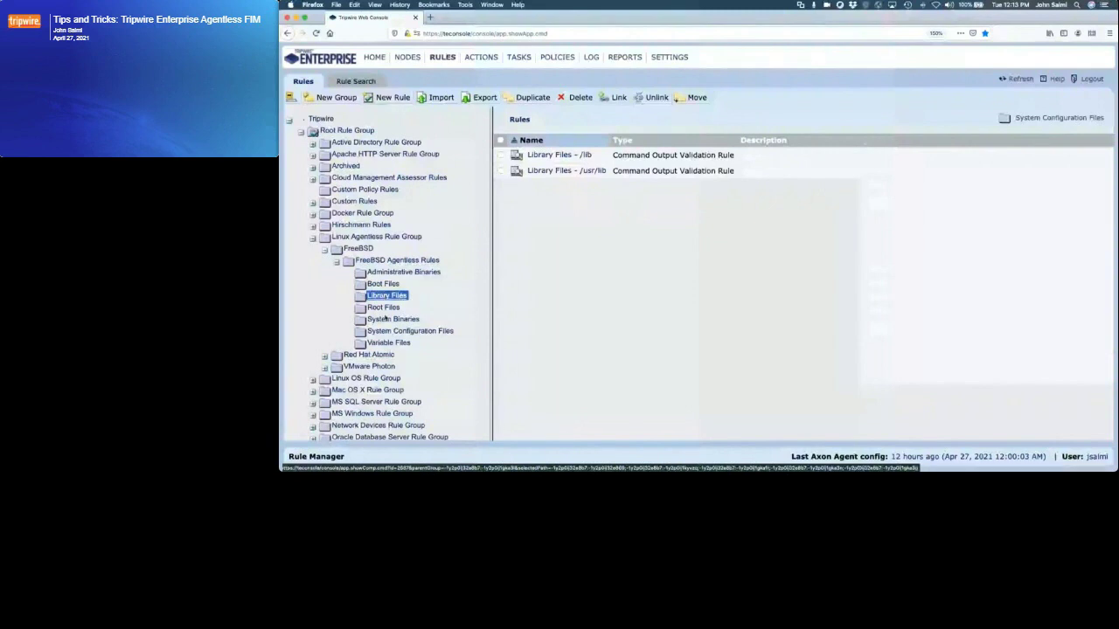
click(385, 319)
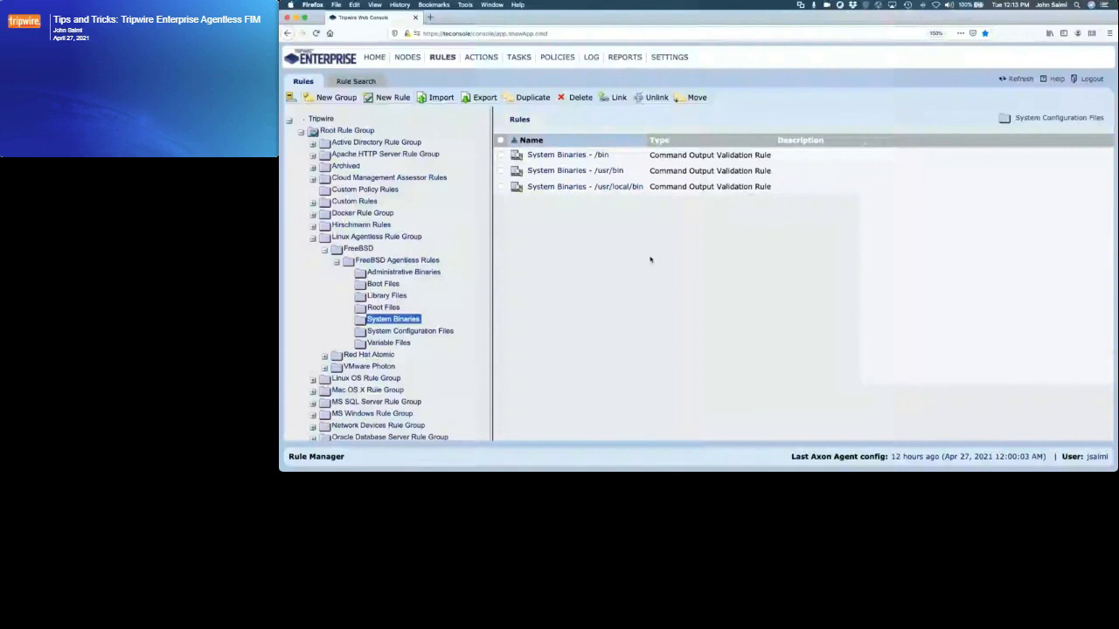
click(389, 343)
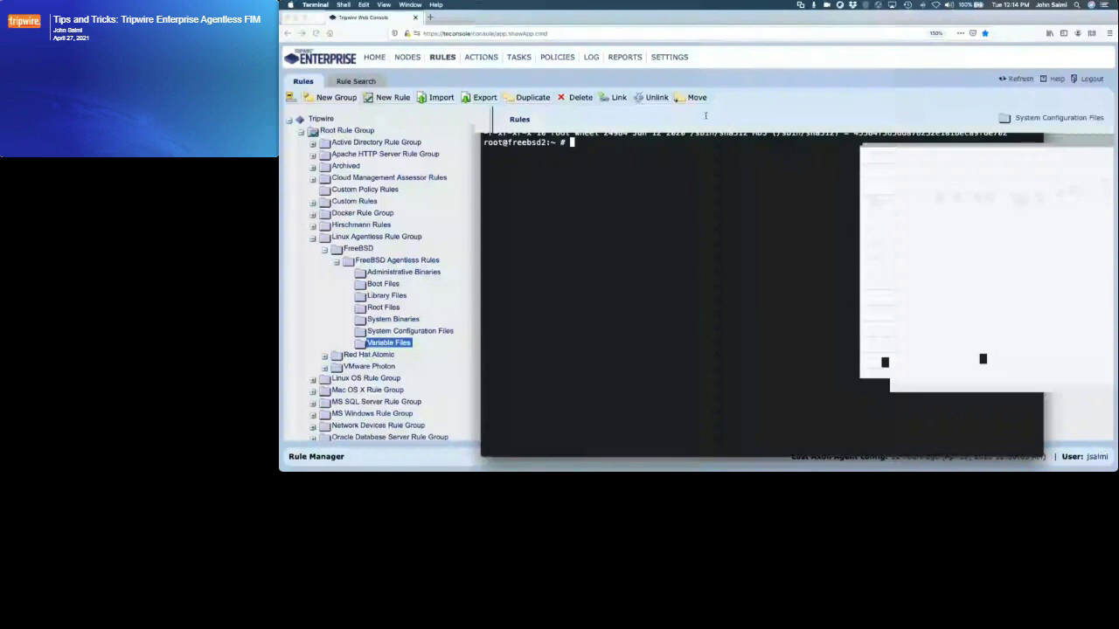
- In the Terminal session on freebsd2, run prod.sh with sh and examine the file attributes and MD5 hash in its output
text(sh prod.sh)
key(Return)
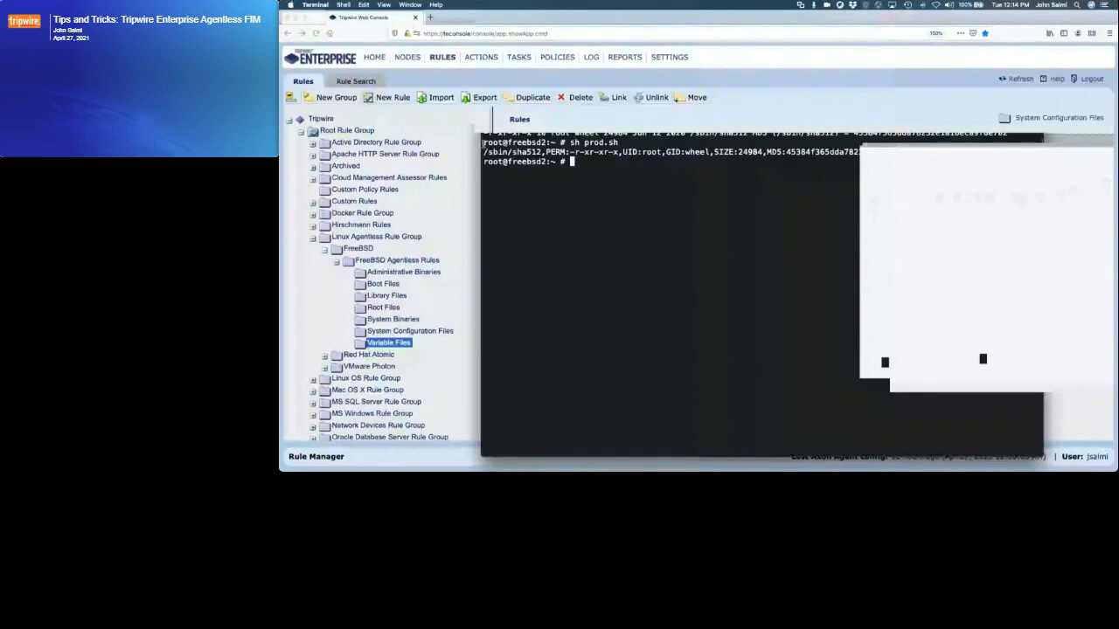
drag(484, 152, 940, 150)
click(620, 152)
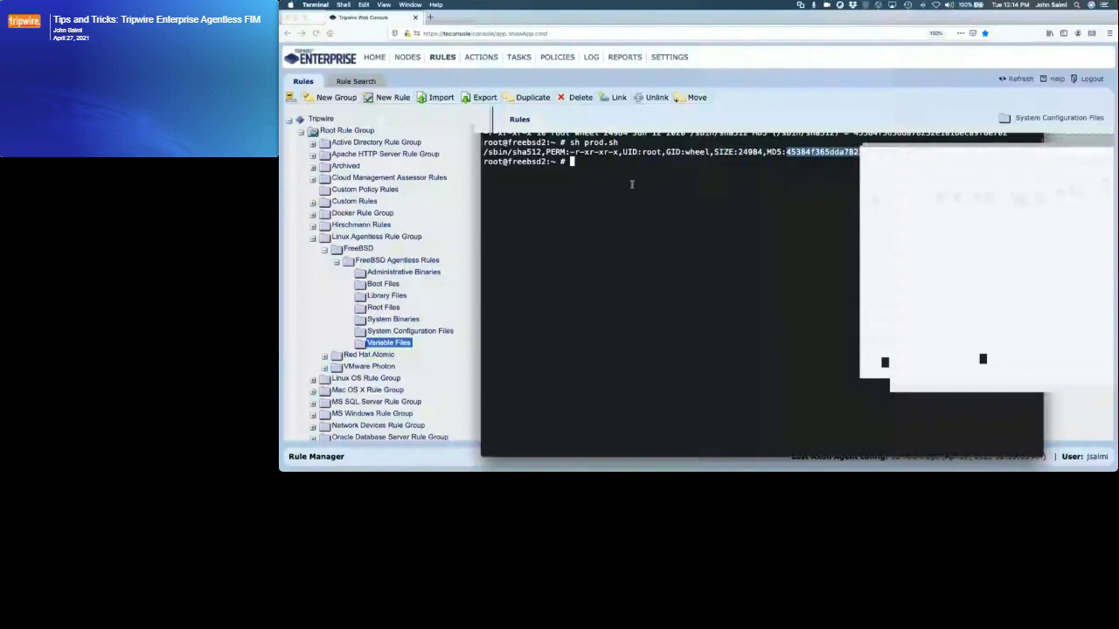
click(498, 23)
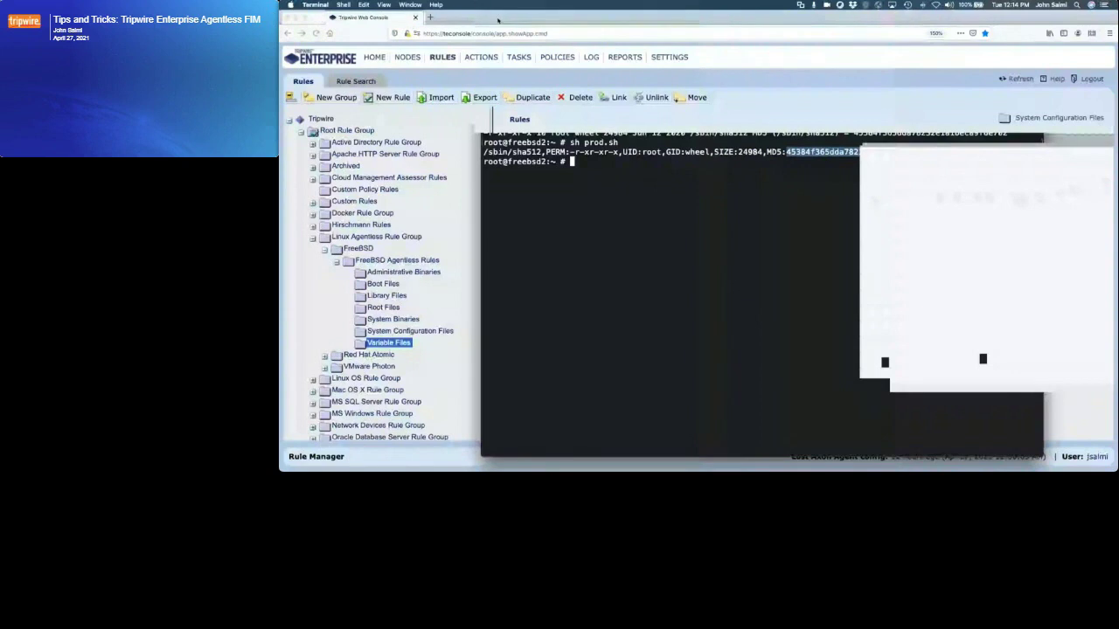